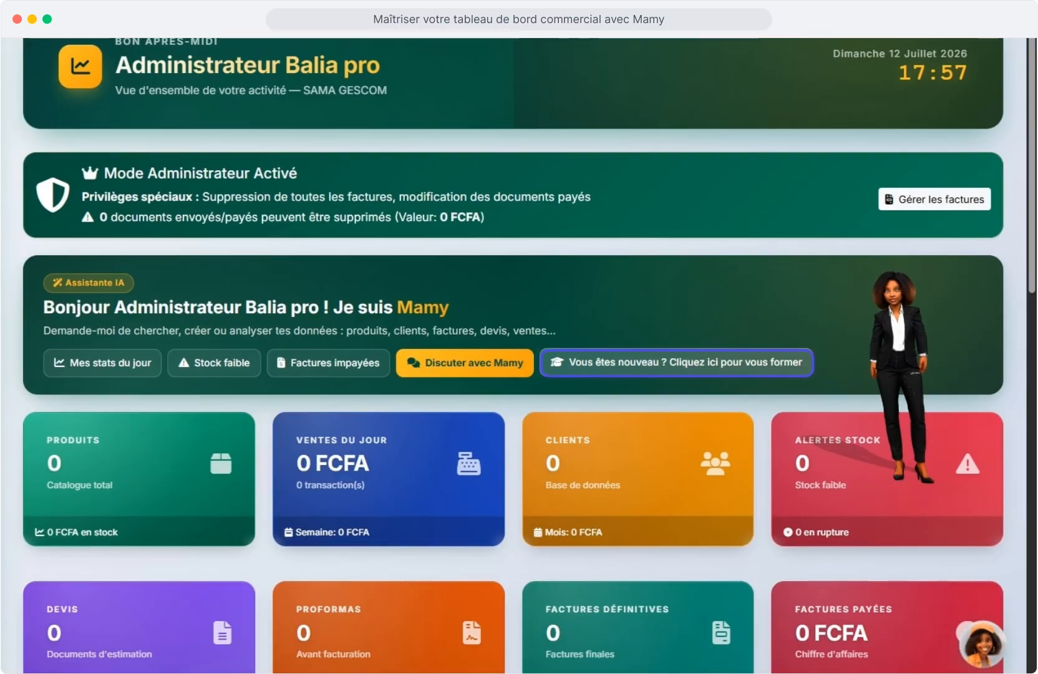
Open the new-user training guide, then close it.
click(677, 363)
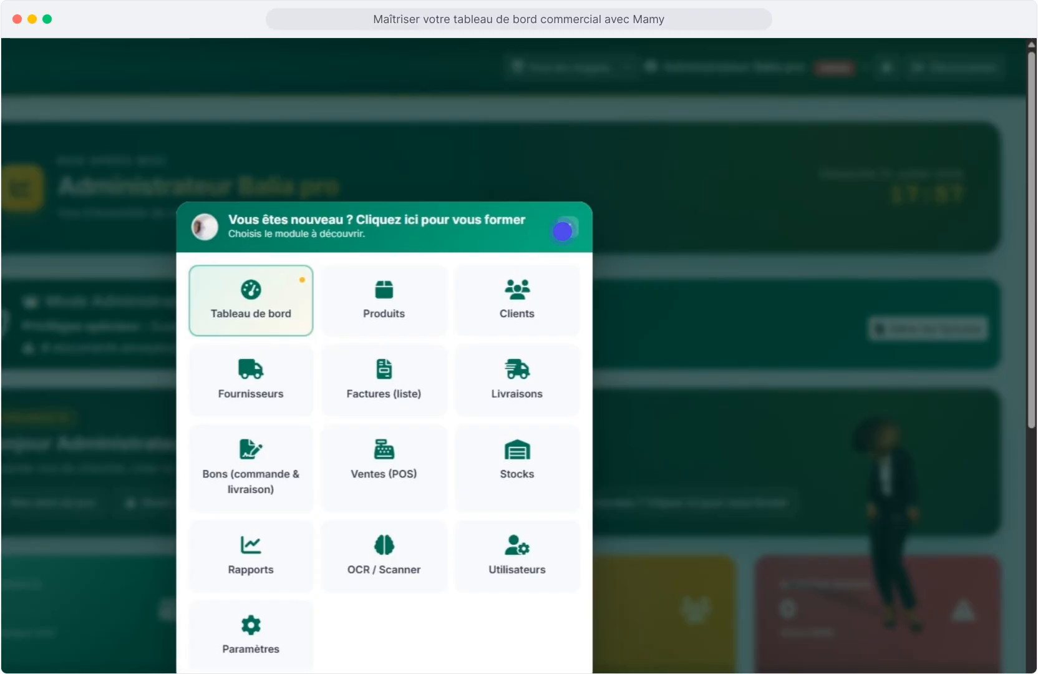
click(563, 231)
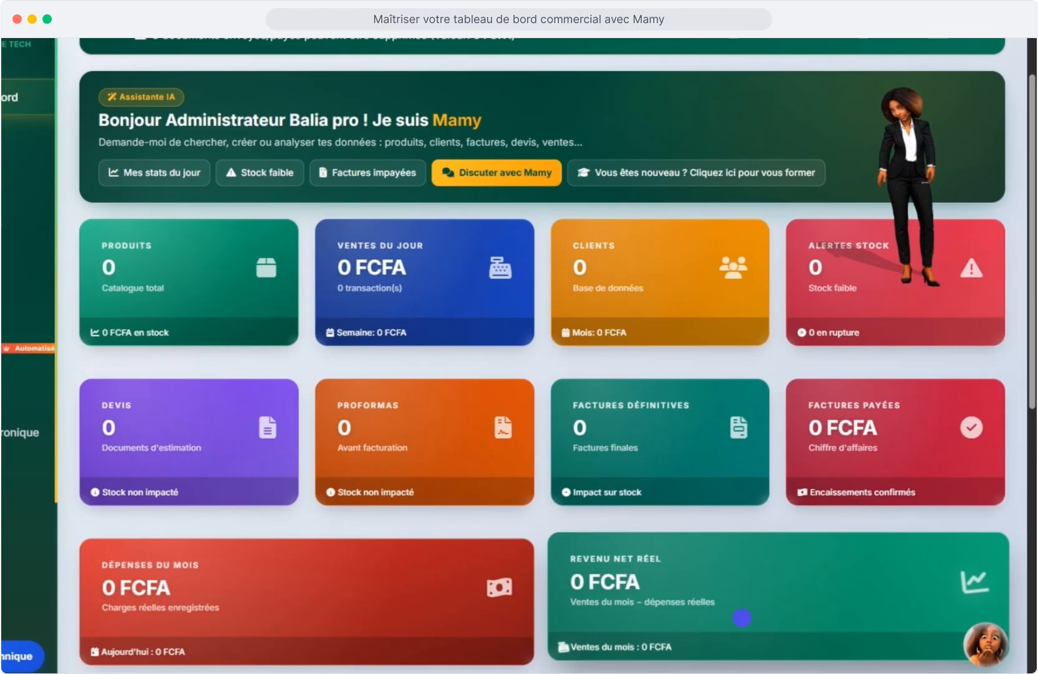
scroll(741, 617, down, 5)
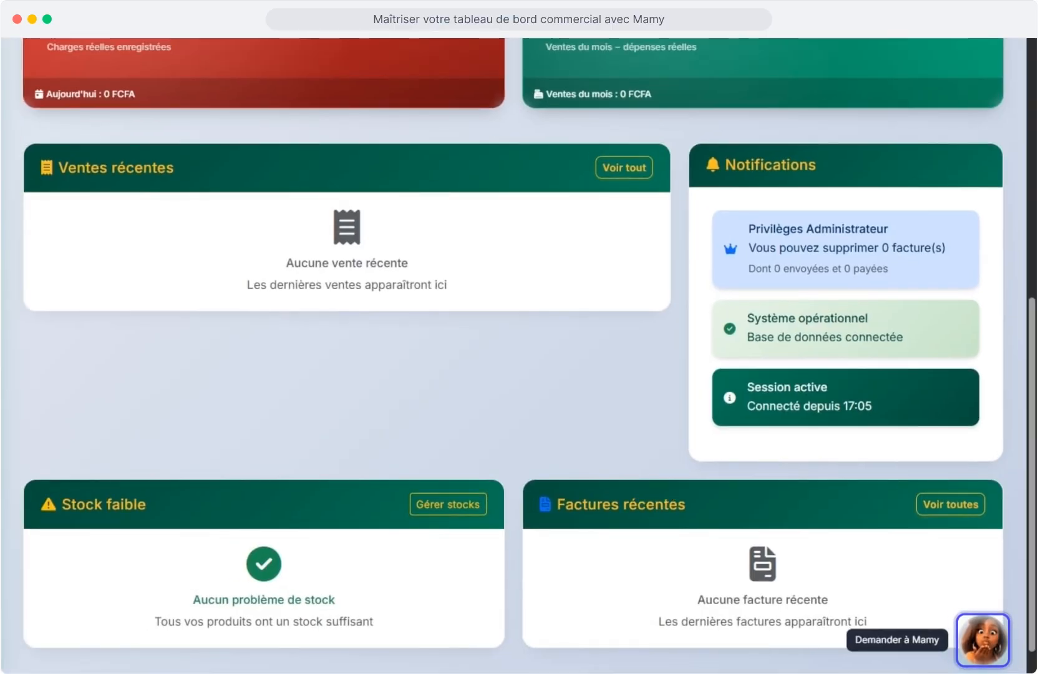
Send the greeting 'salut comment vas tu ?' to the Mamy assistant.
click(983, 640)
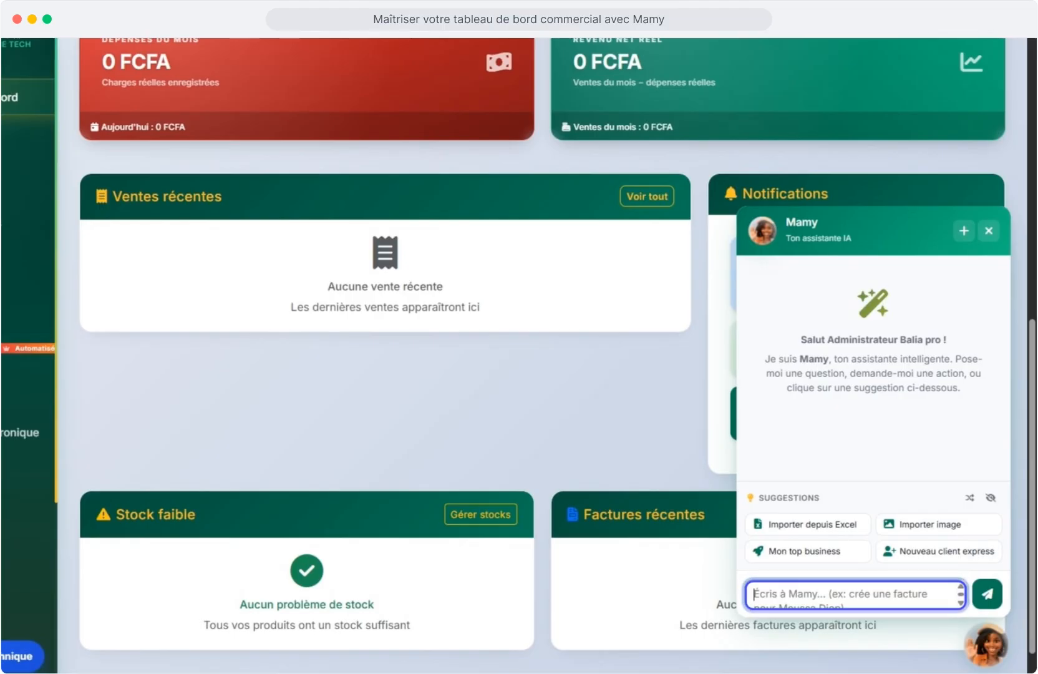
text(sal)
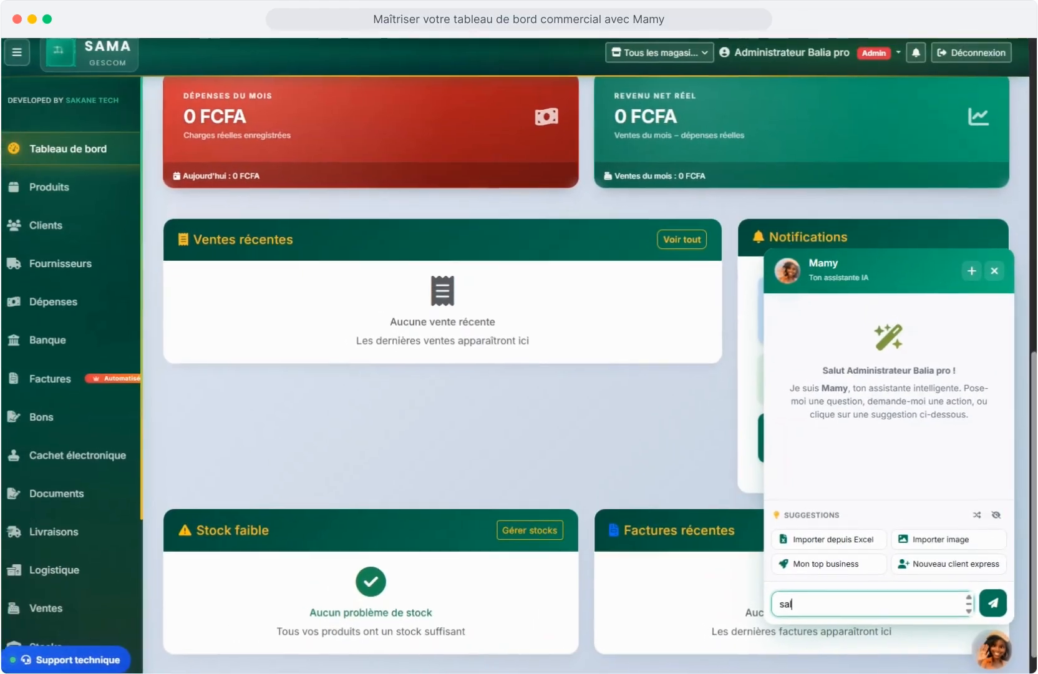
text(ut c)
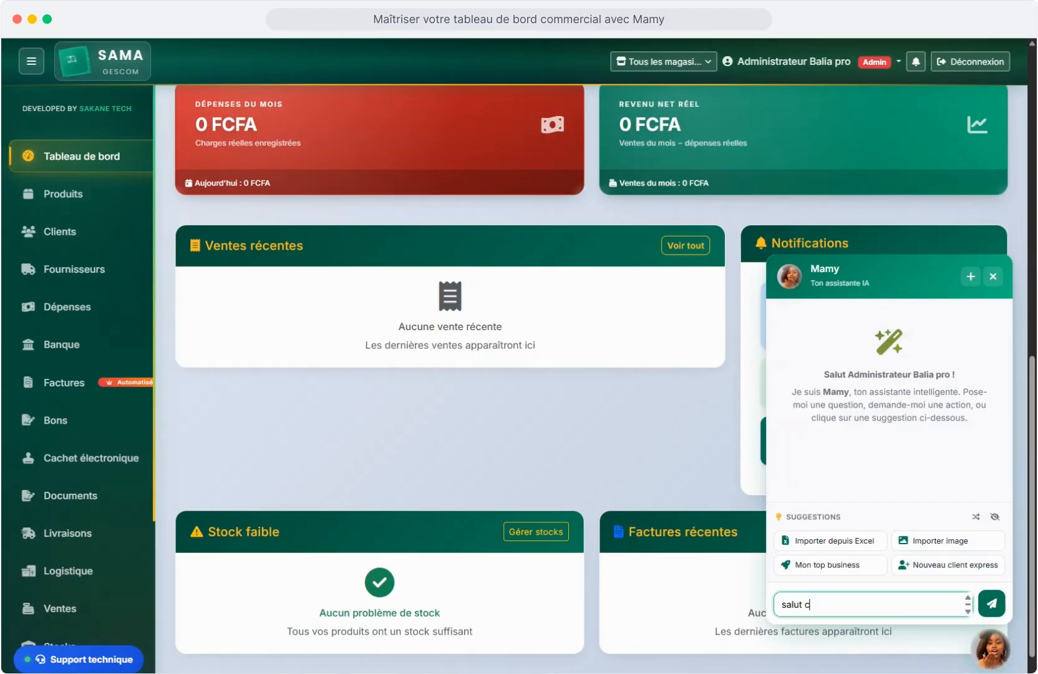
text(omment vas tu ?)
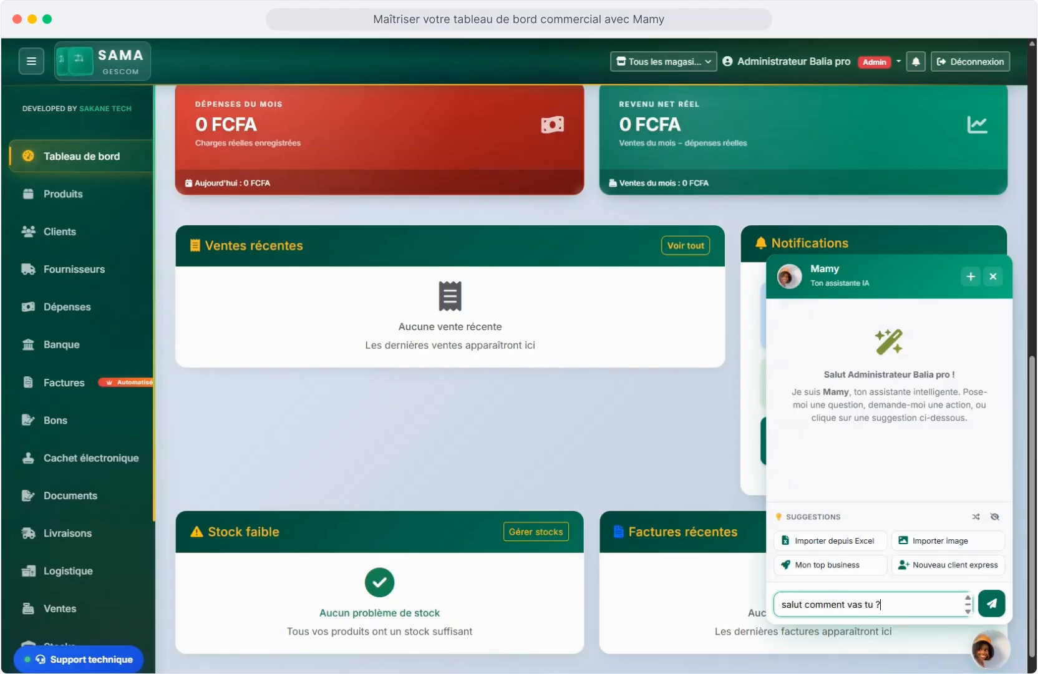
key(Return)
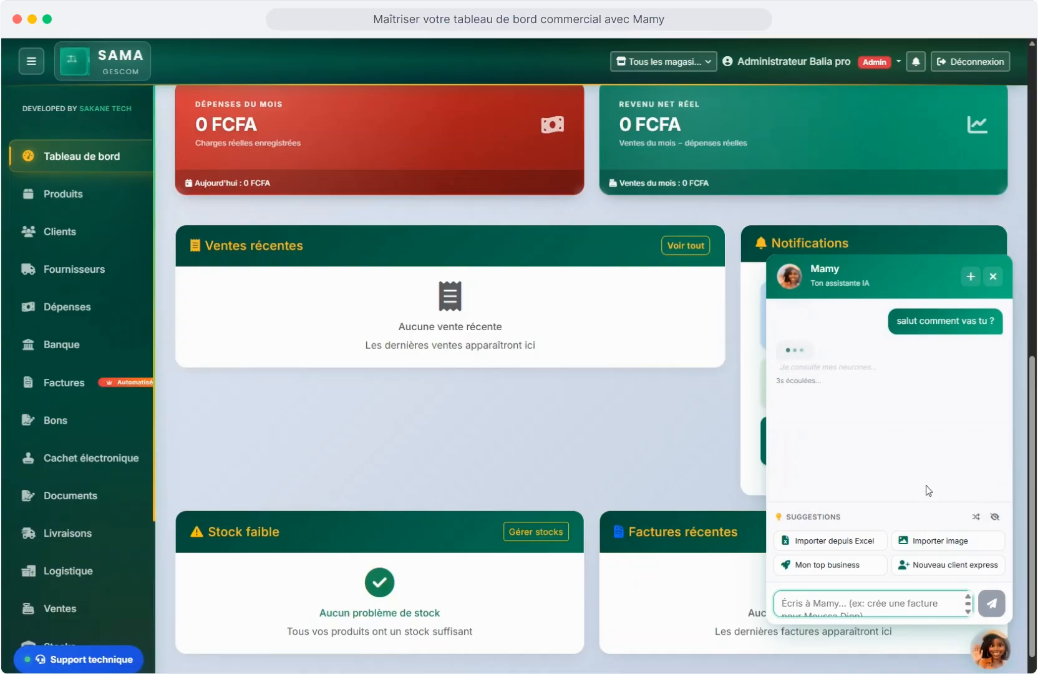
Ask the Mamy assistant for the Mon top business summary.
click(846, 565)
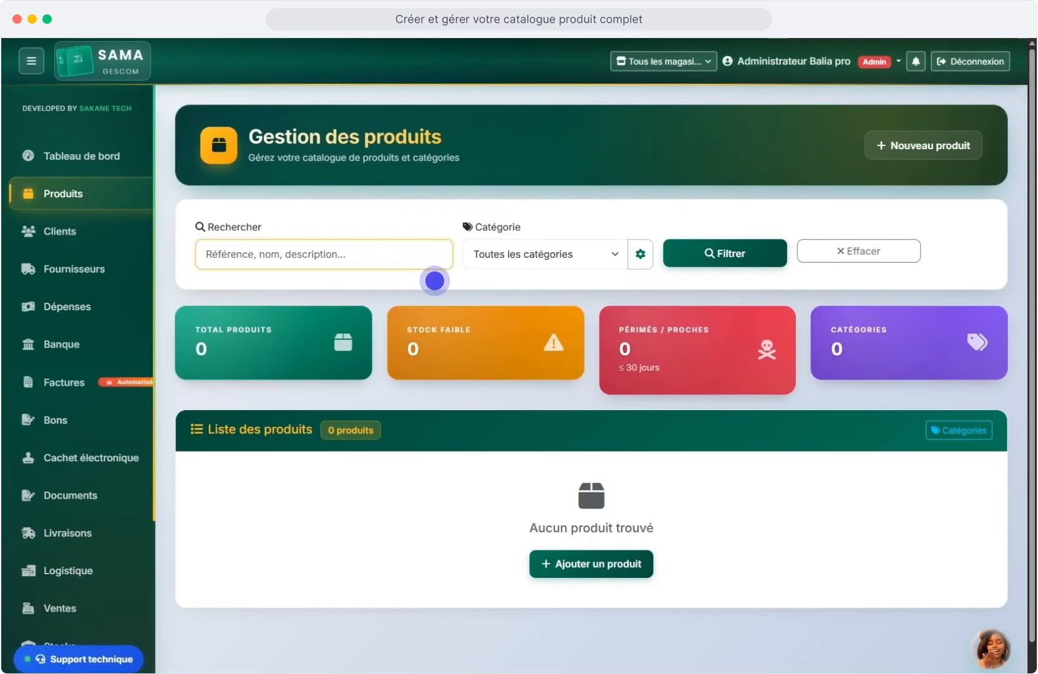
Create a product category named 'boisson' in the quick category manager.
click(641, 292)
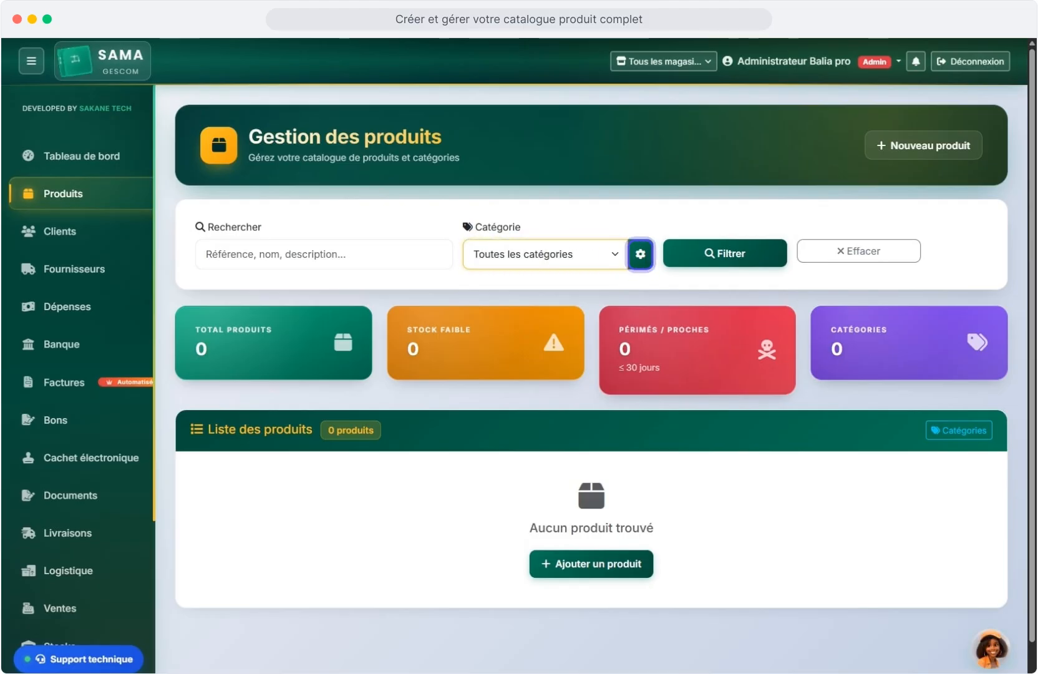
key(Return)
text(bois)
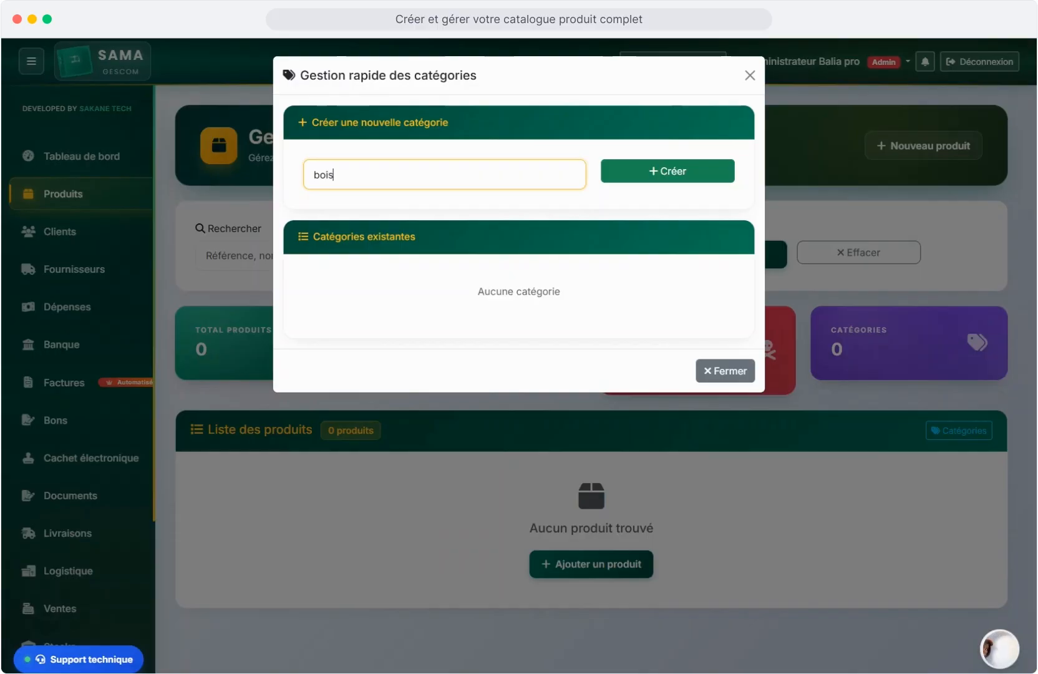
text(son)
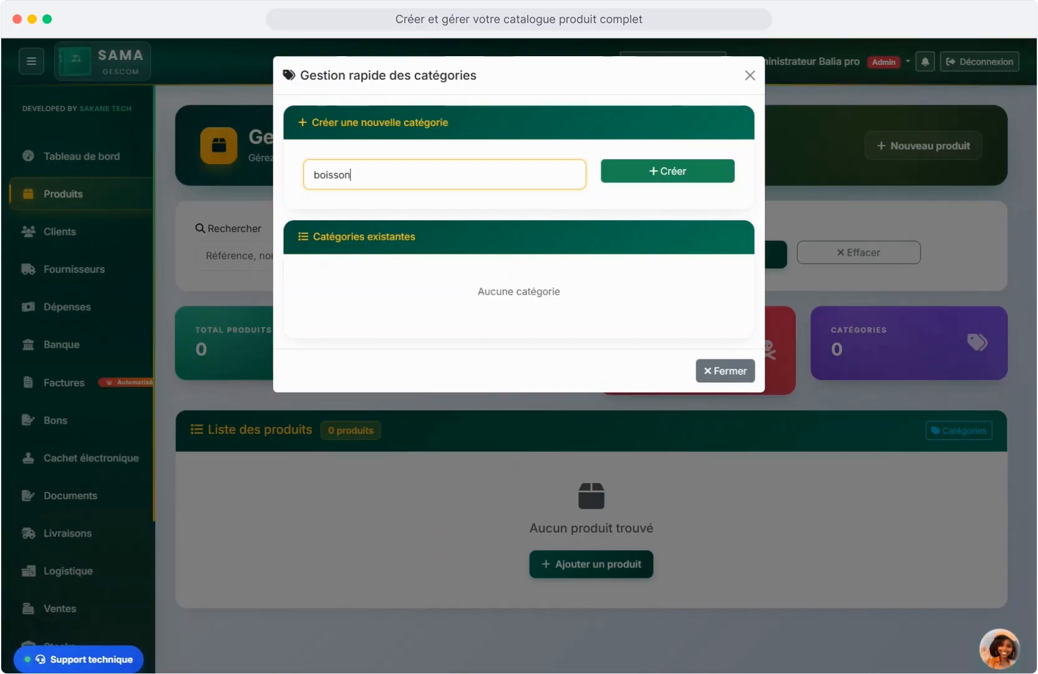
click(691, 176)
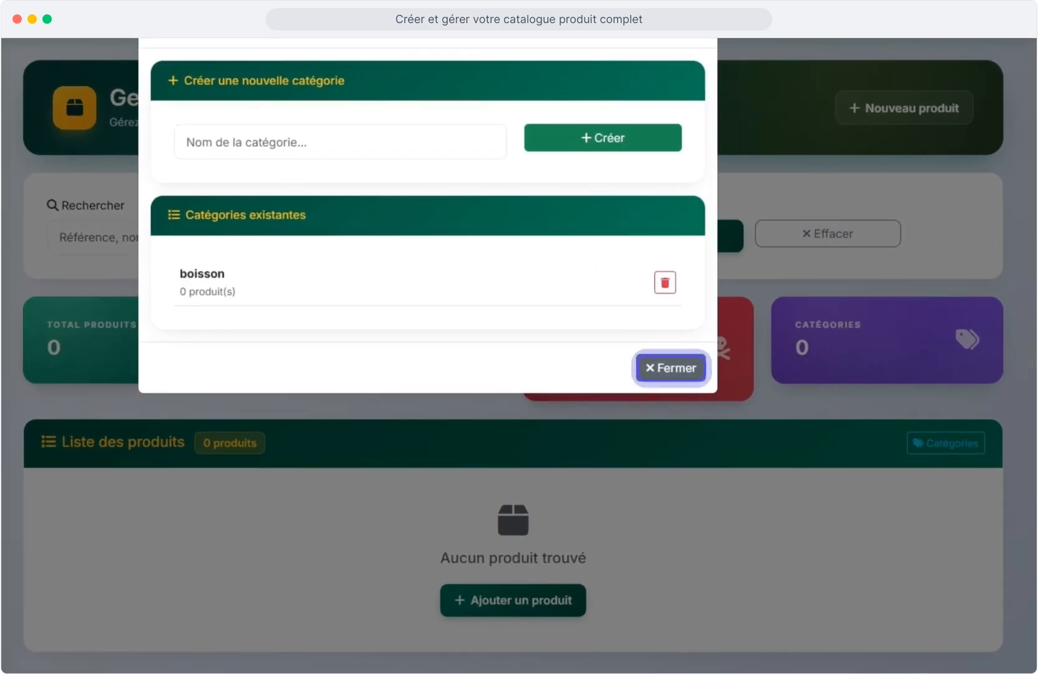
click(672, 368)
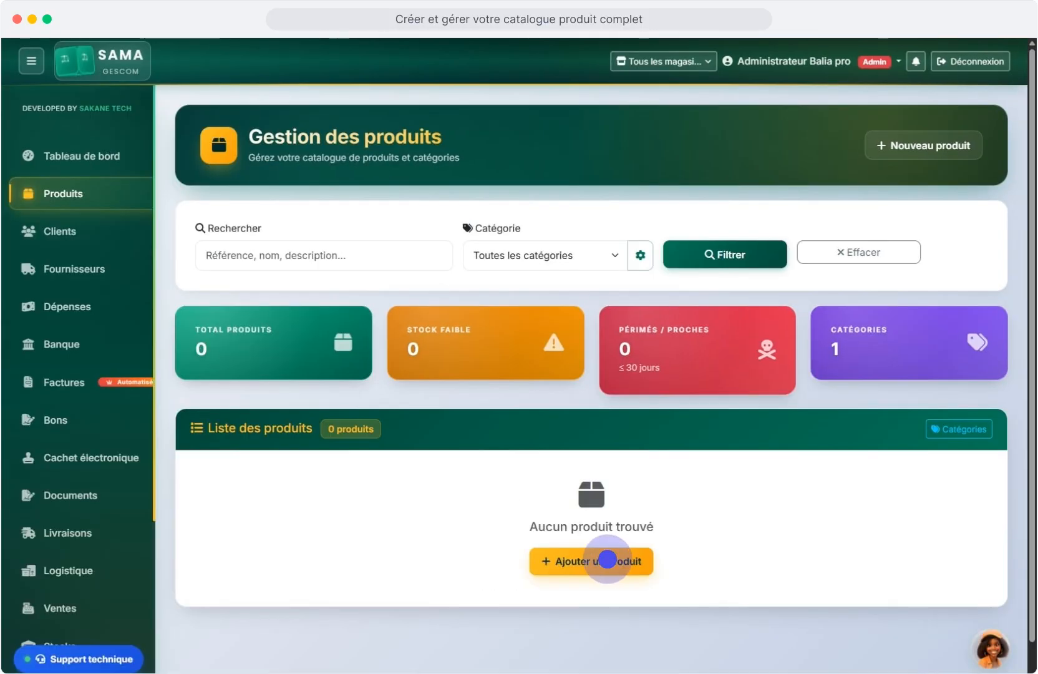
Start a new product named Sprite with description 'Boisson Gazeuse 330ML'.
click(608, 559)
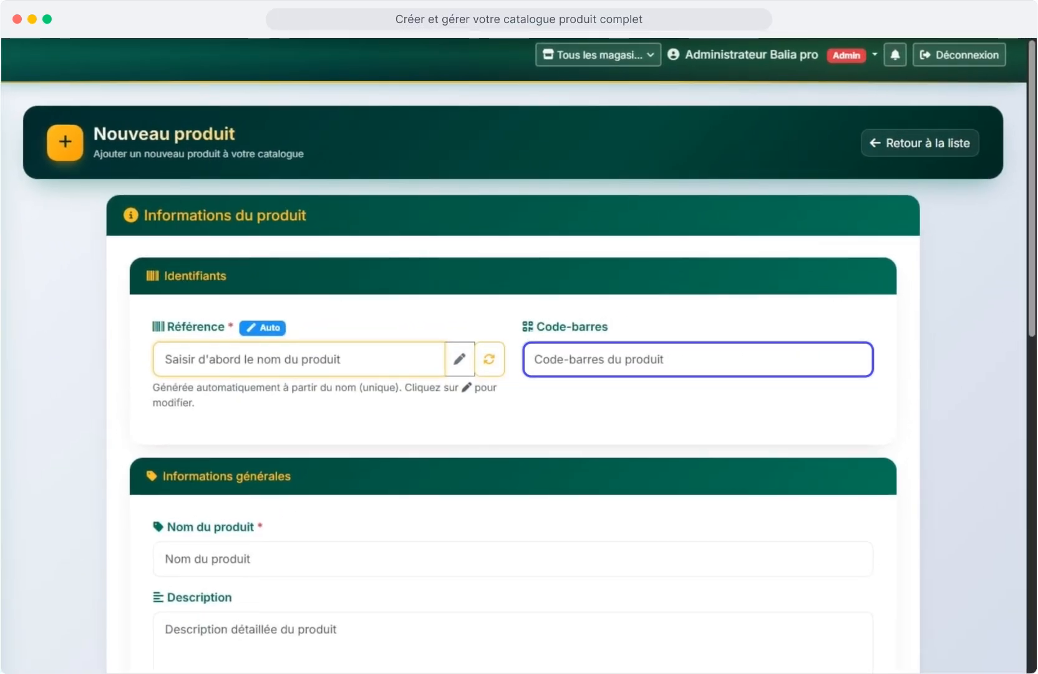
click(513, 559)
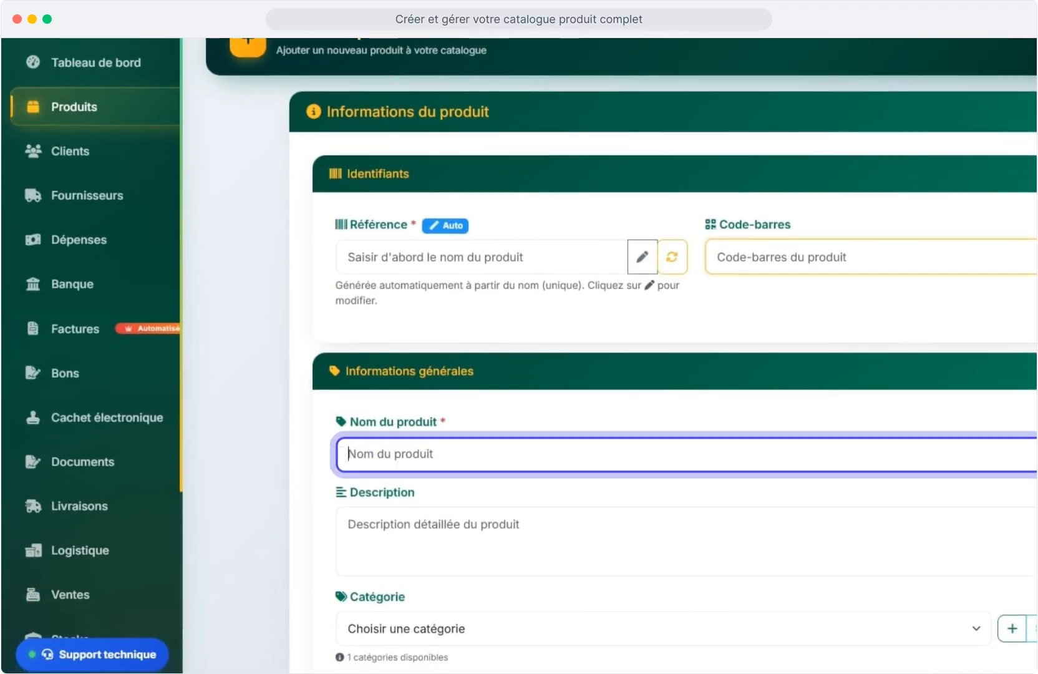
text(Sprite)
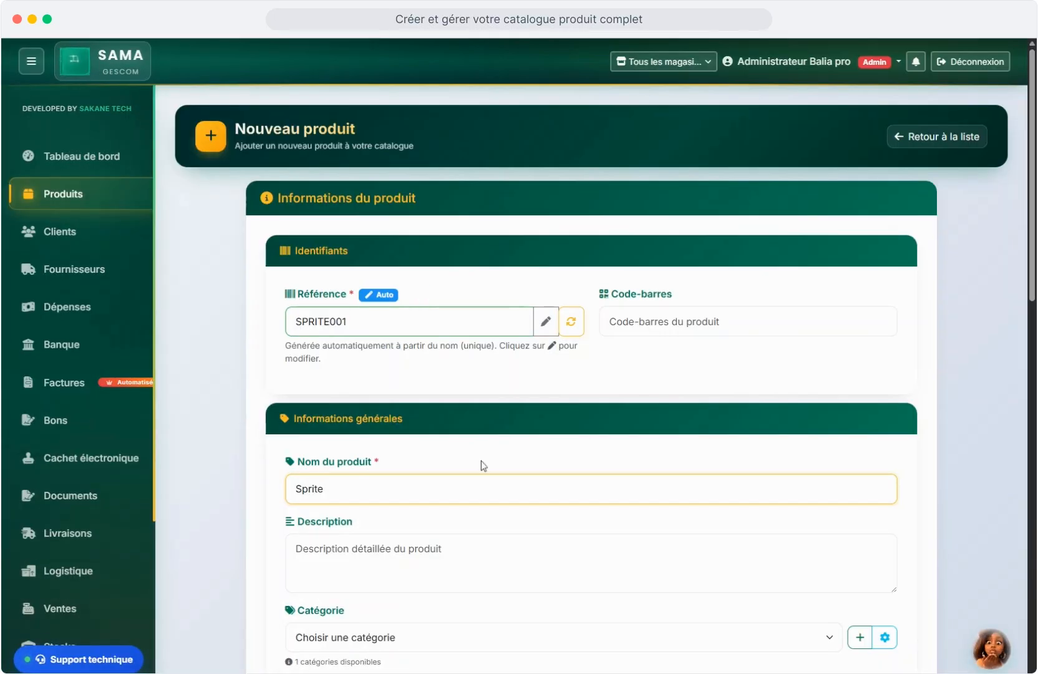
click(592, 563)
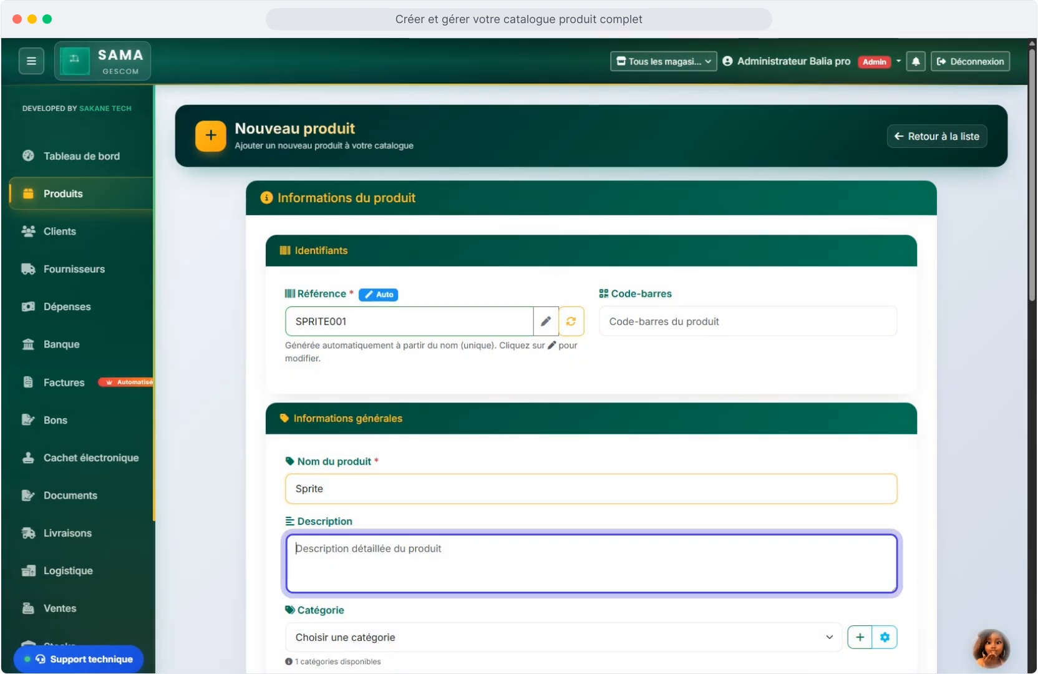
text(Boisson Gazeuse 330ML)
scroll(591, 374, down, 2)
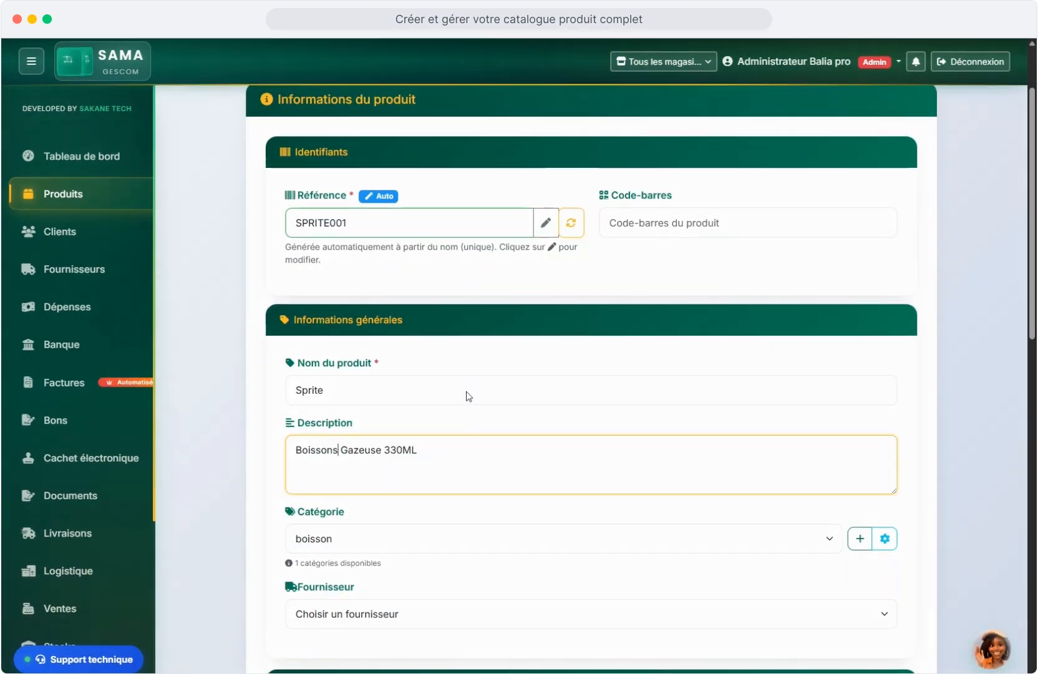
click(413, 452)
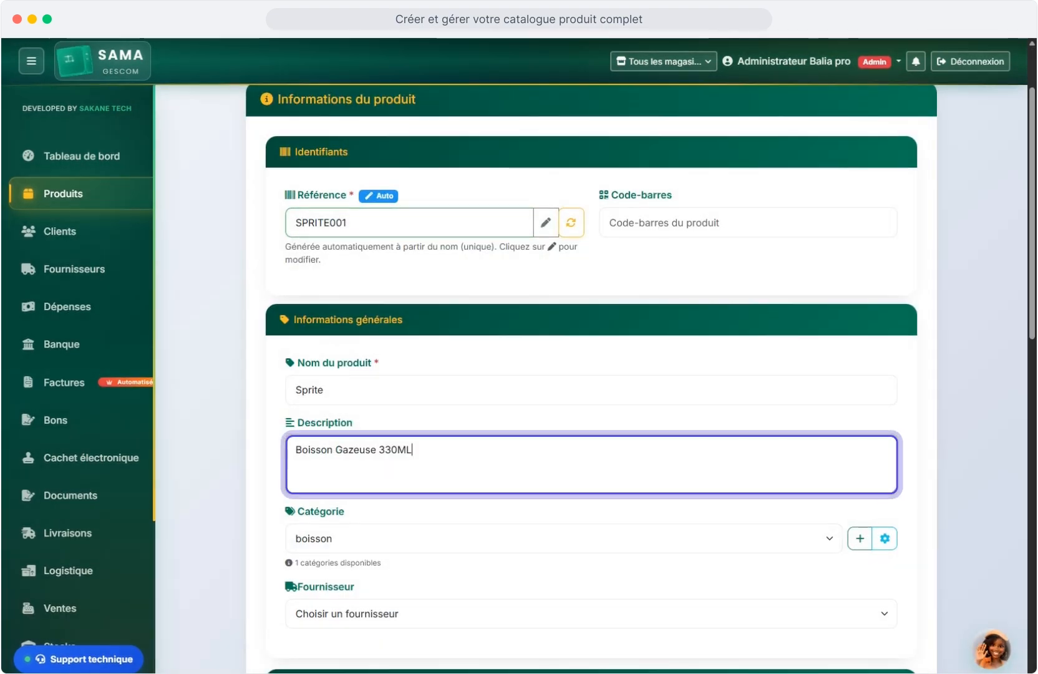
Set the product category to boisson and leave the supplier empty.
click(563, 539)
click(562, 569)
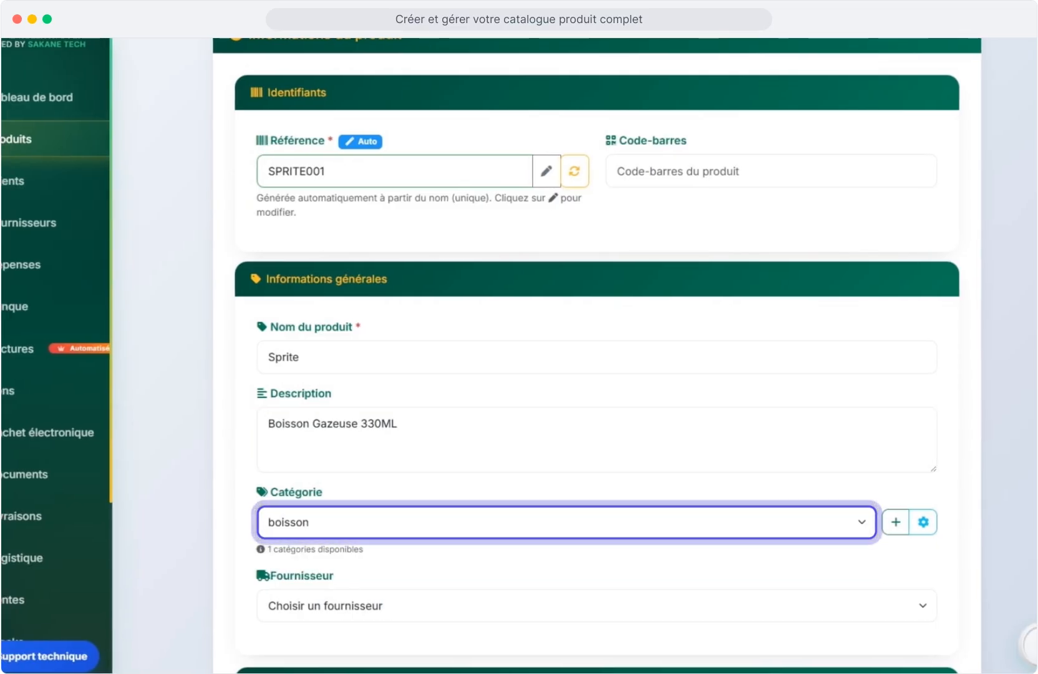
click(567, 522)
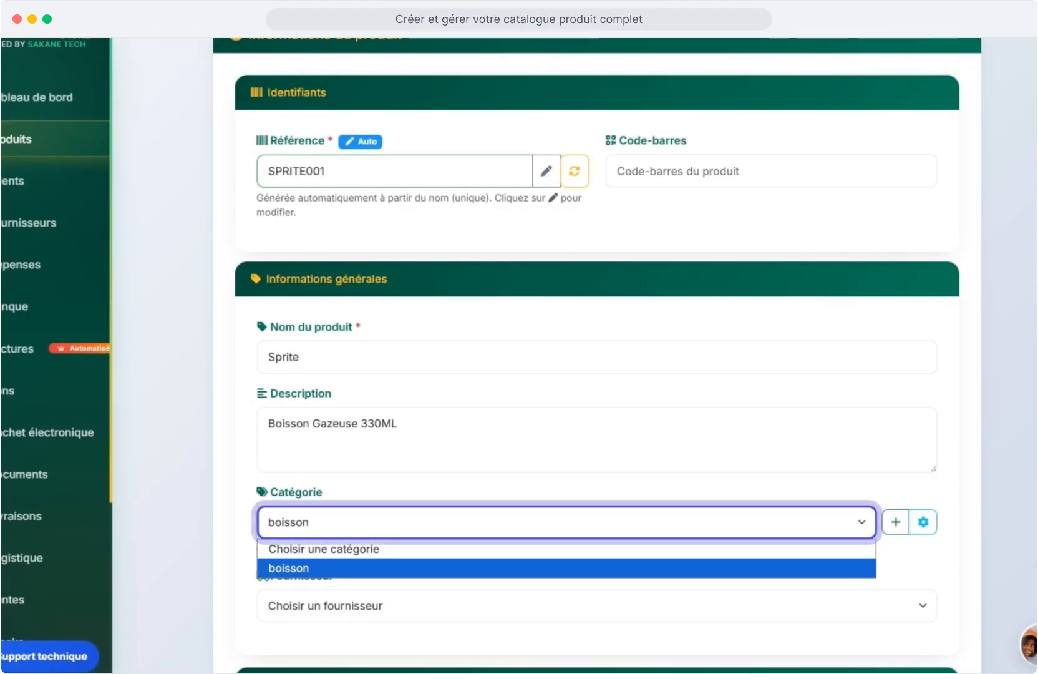
click(598, 606)
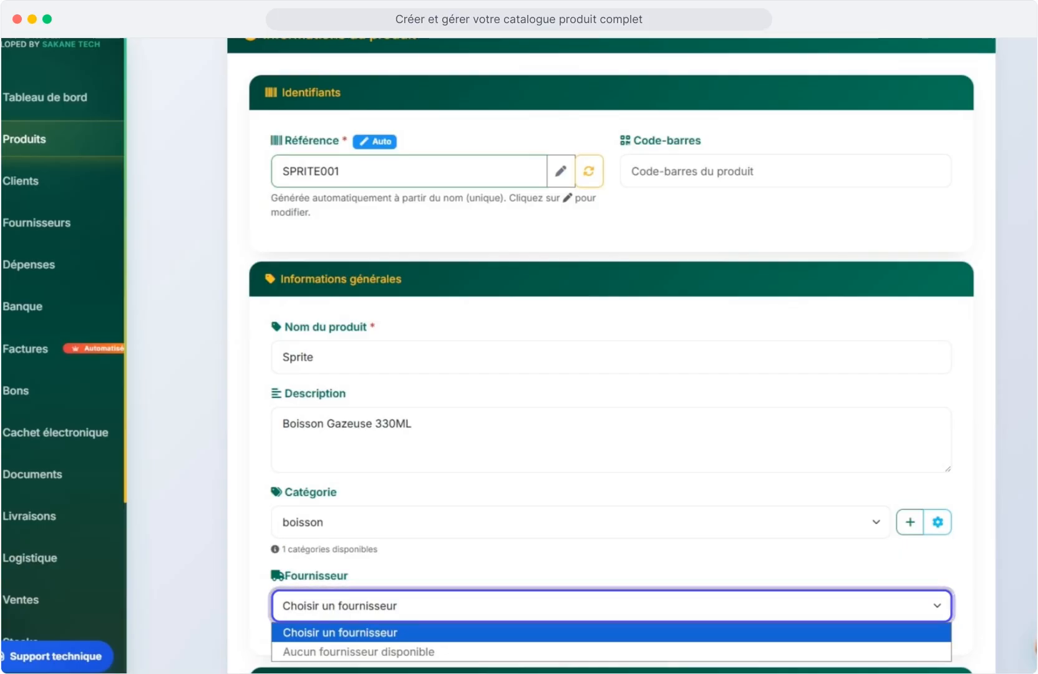
click(844, 559)
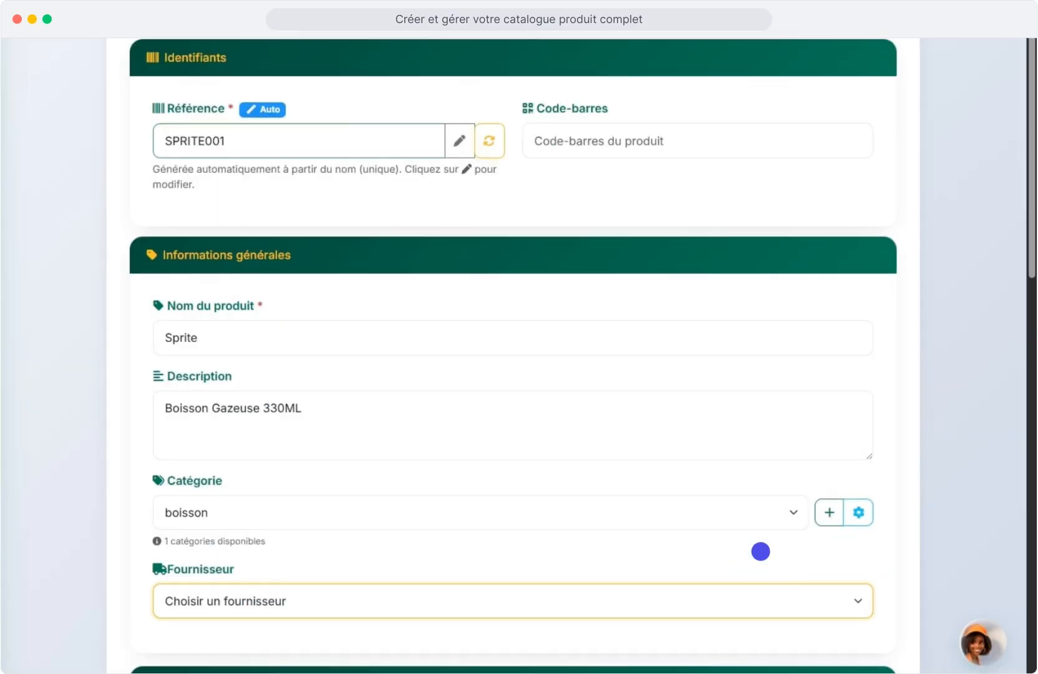
scroll(844, 559, down, 7)
click(360, 349)
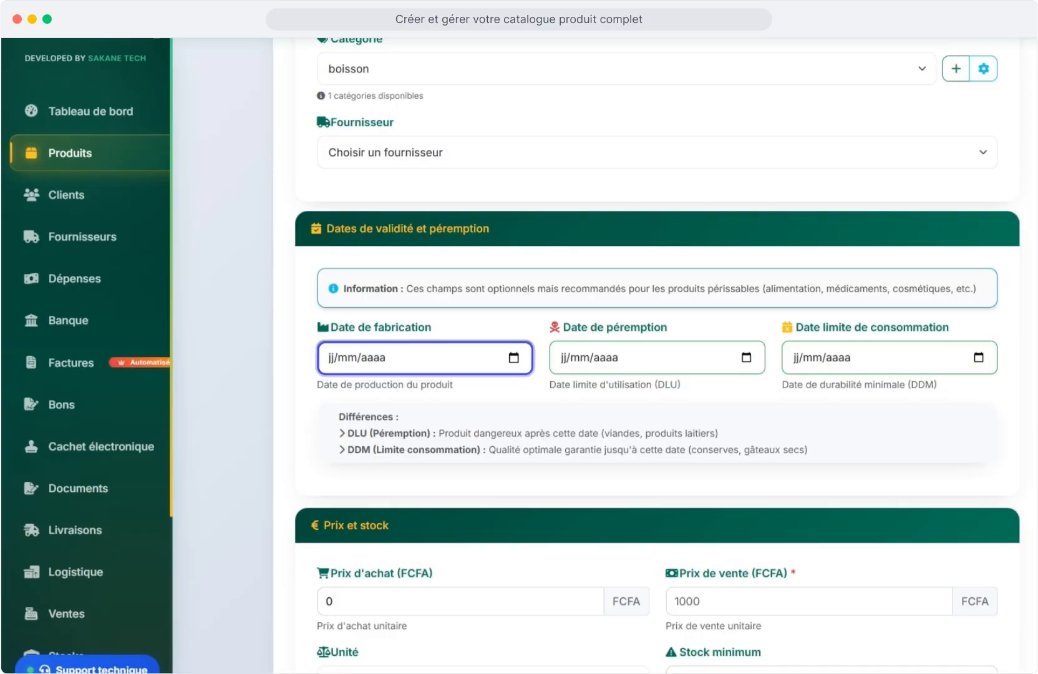
Enter manufacturing date 15/05/2026 and expiry date 14/07/2027.
text(15052026)
key(Tab)
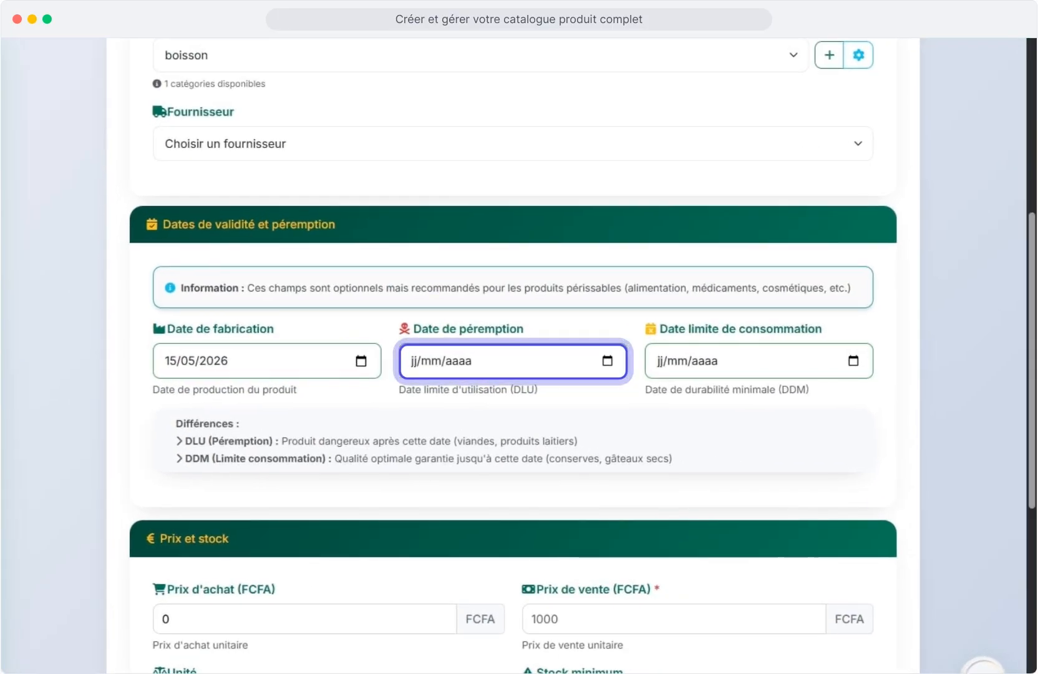
text(14072027)
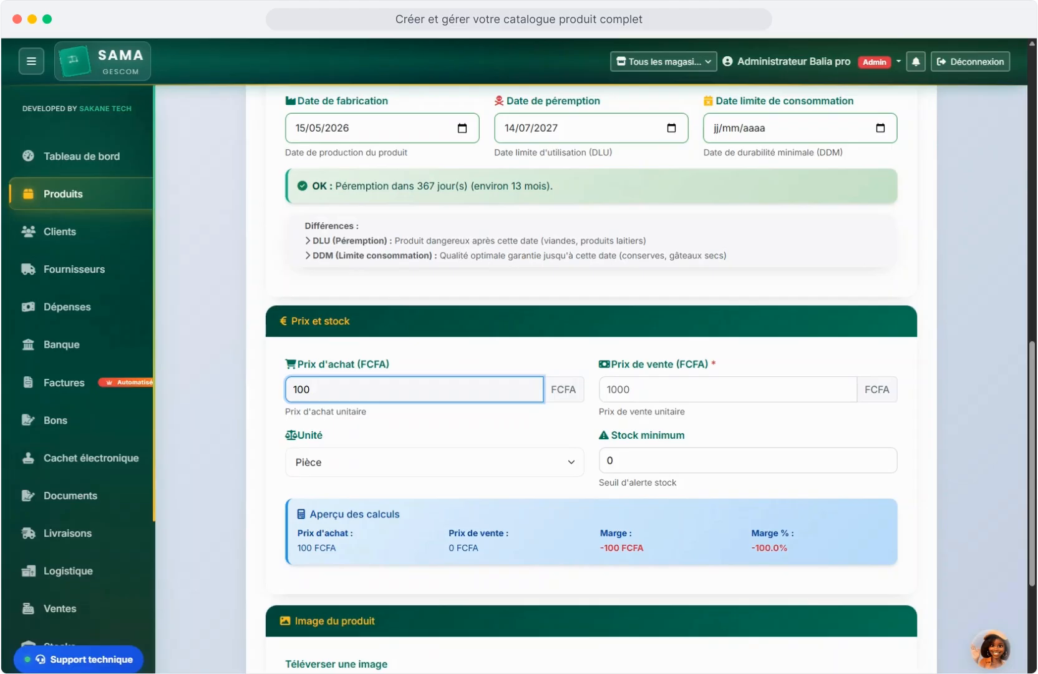
Set purchase price 200 FCFA, sale price 350 FCFA, unit Pièce and minimum stock 10.
click(728, 390)
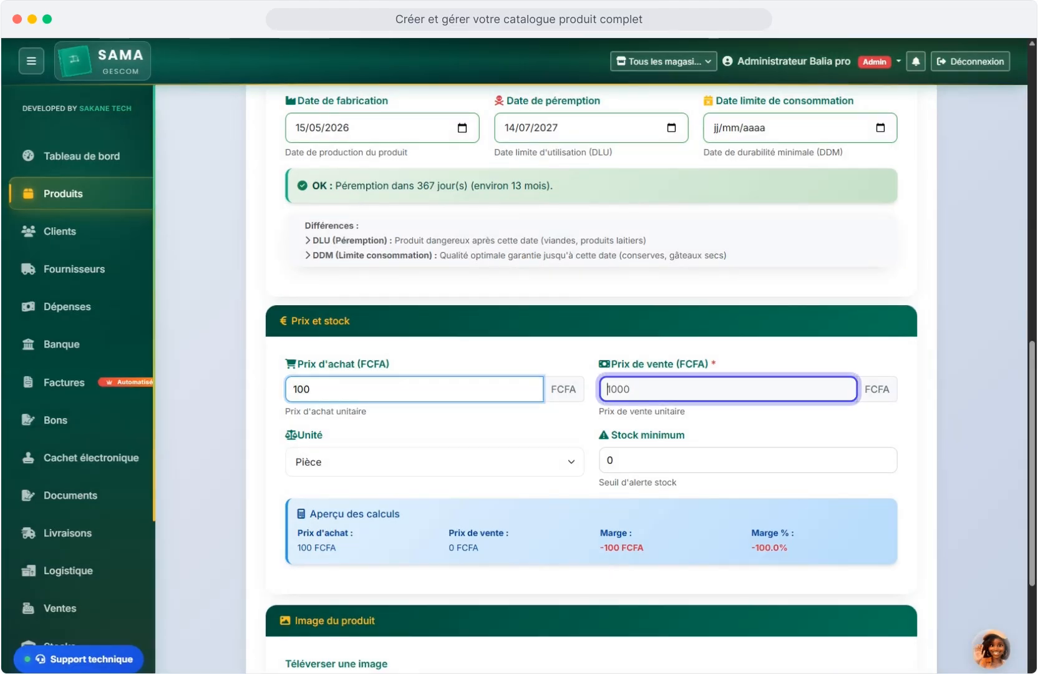
text(200)
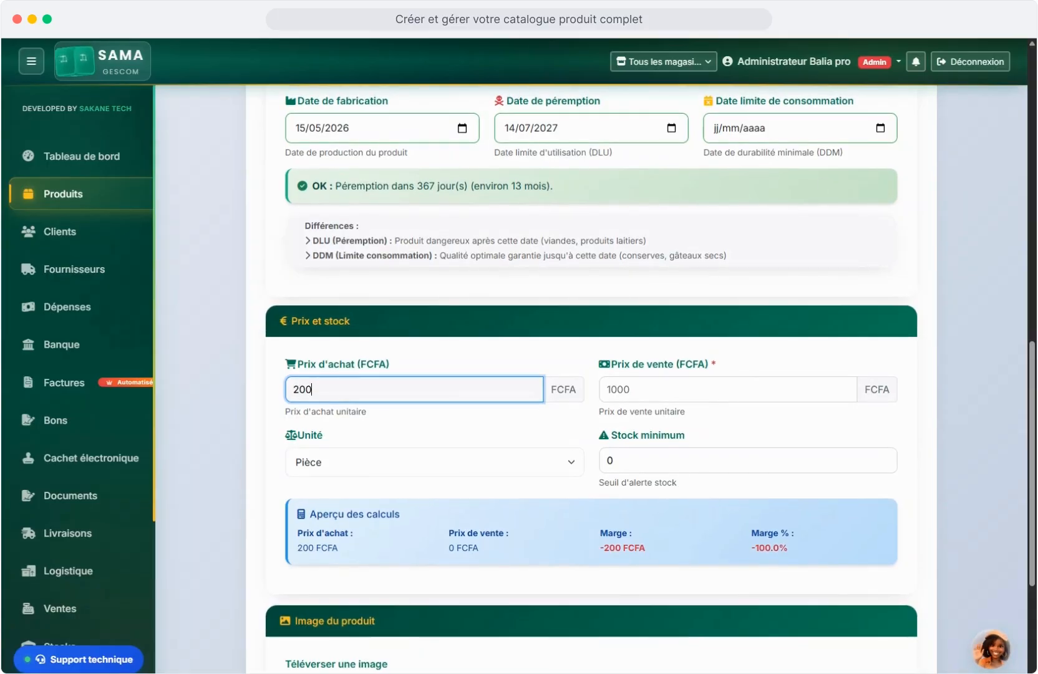
click(729, 390)
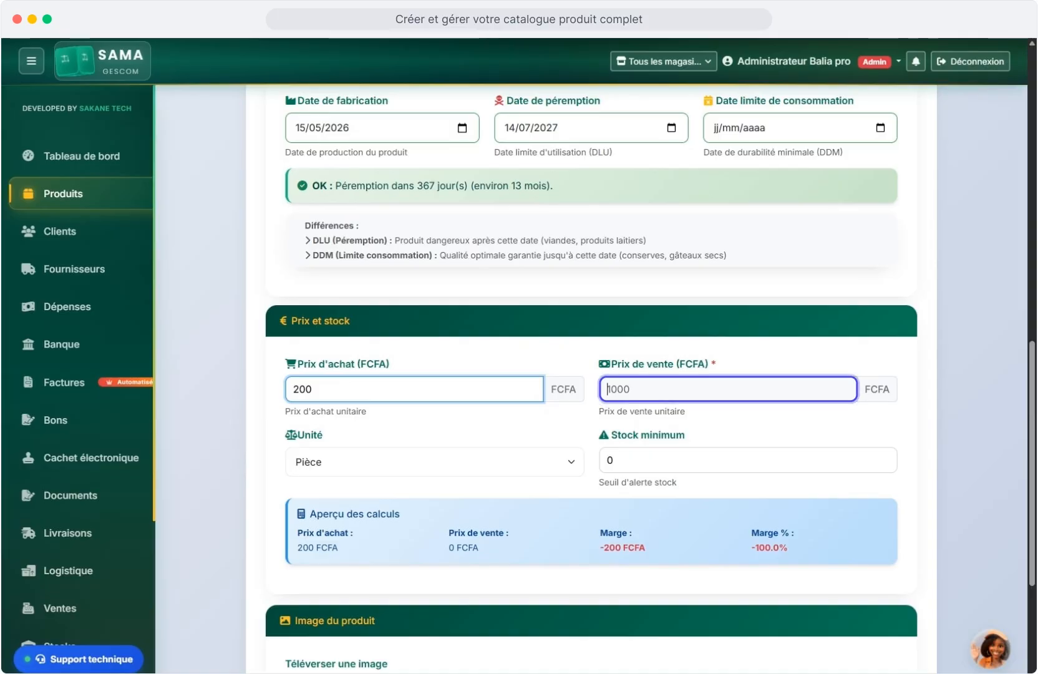
text(350)
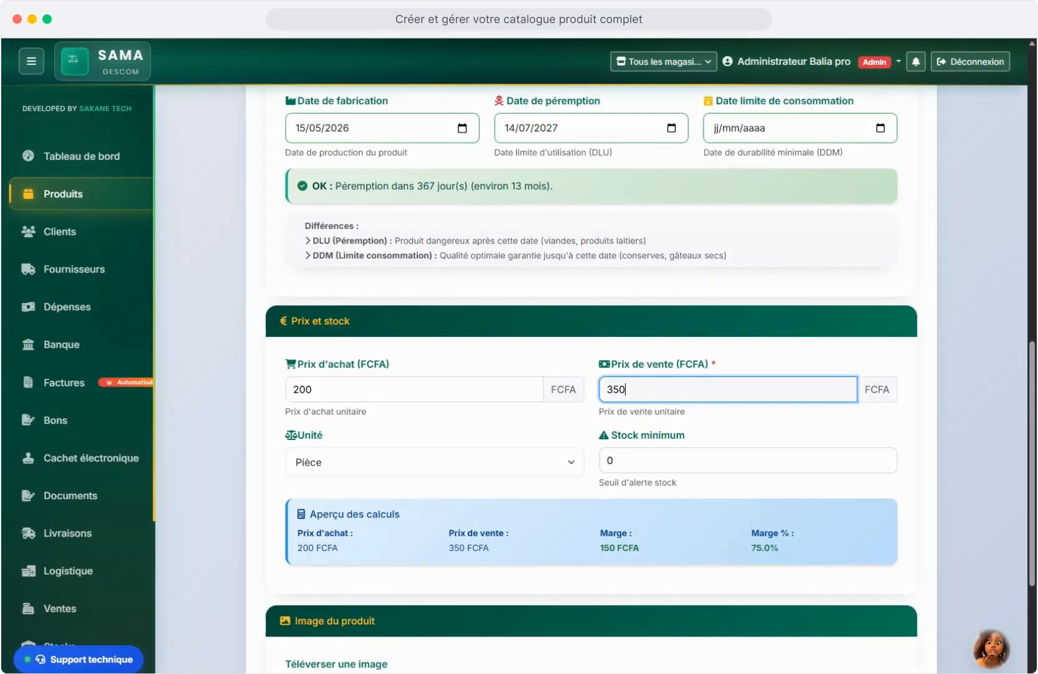
click(470, 475)
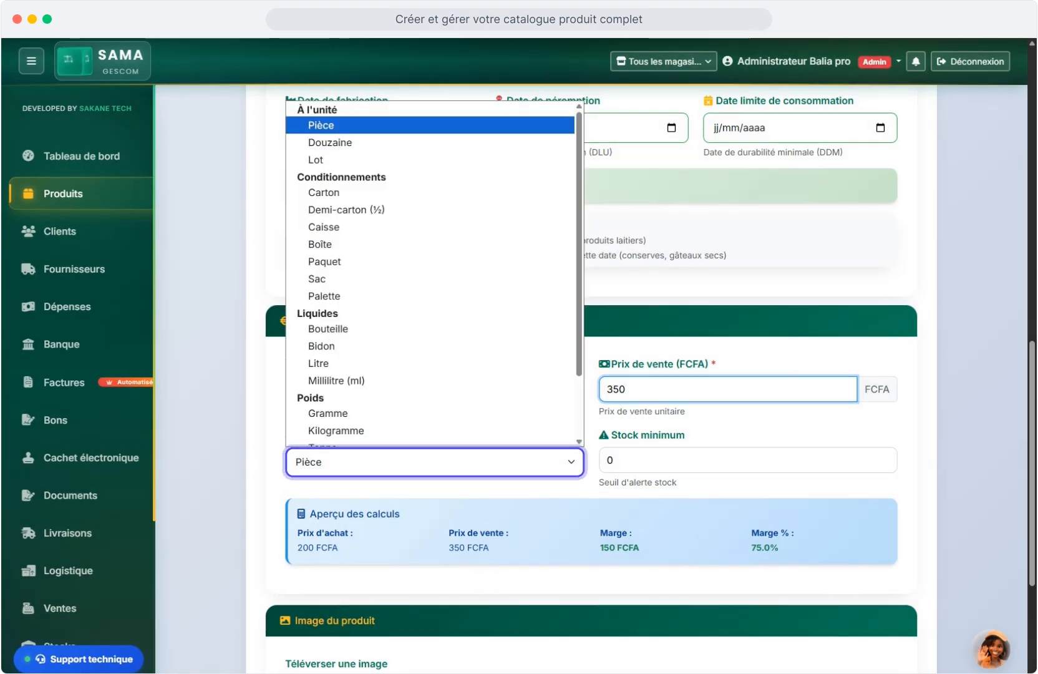
click(749, 459)
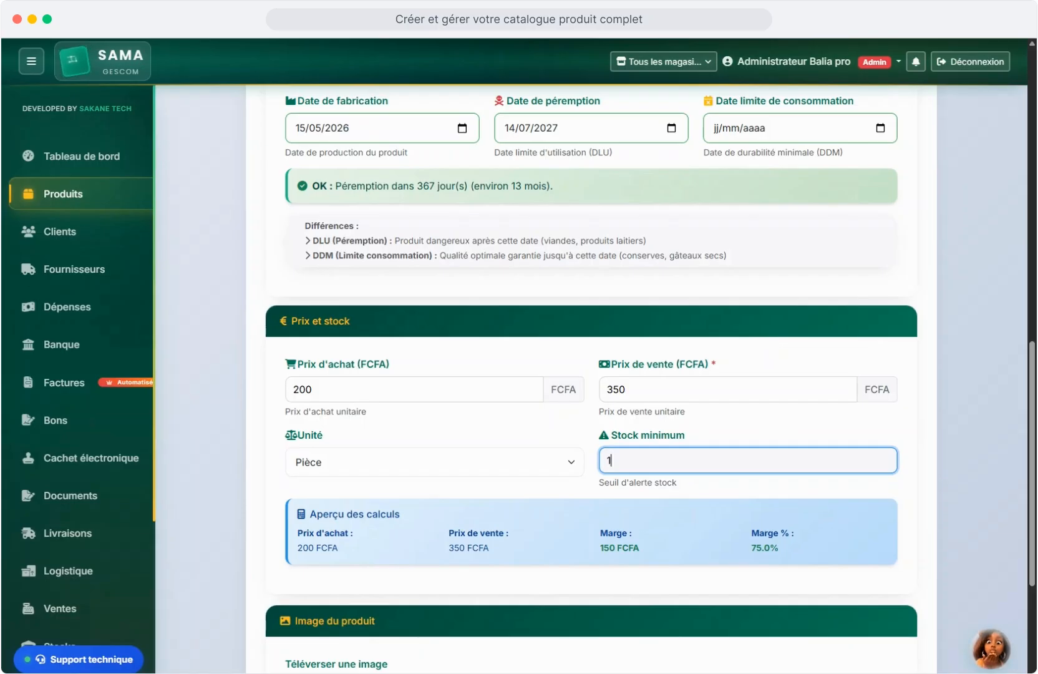
text(0)
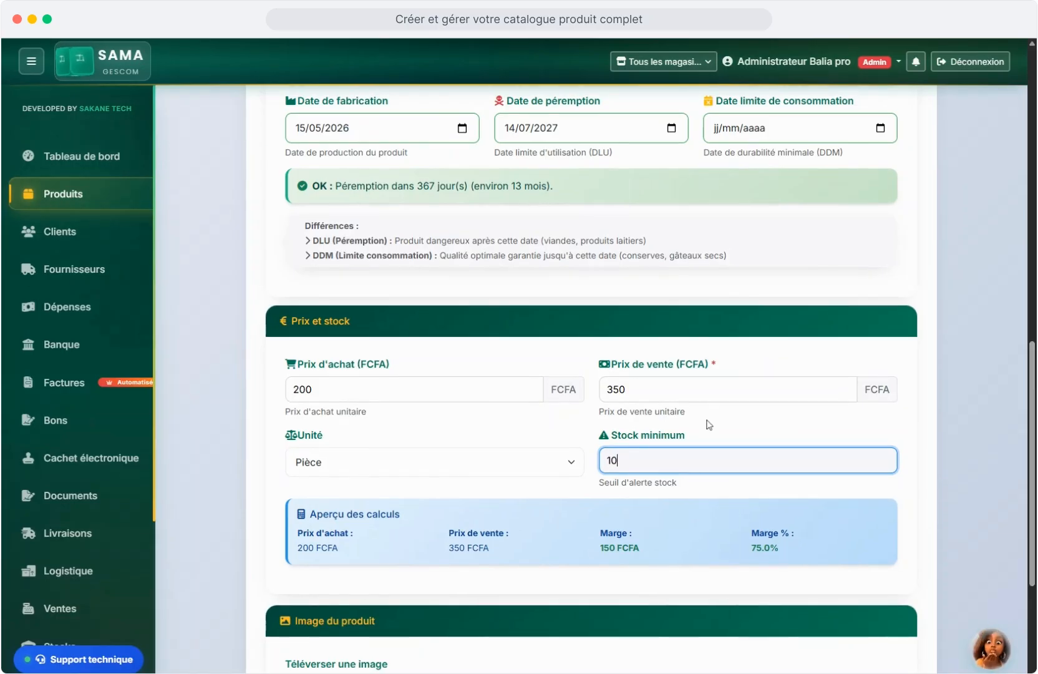
Choose a product image file and save the Sprite product.
scroll(380, 475, down, 4)
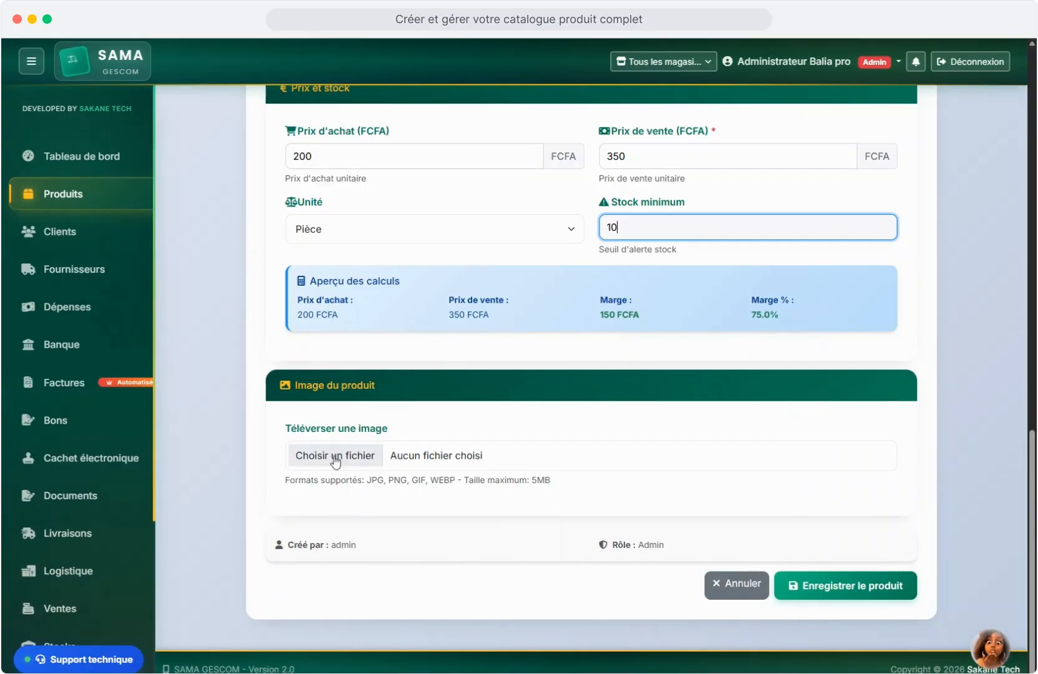
click(410, 480)
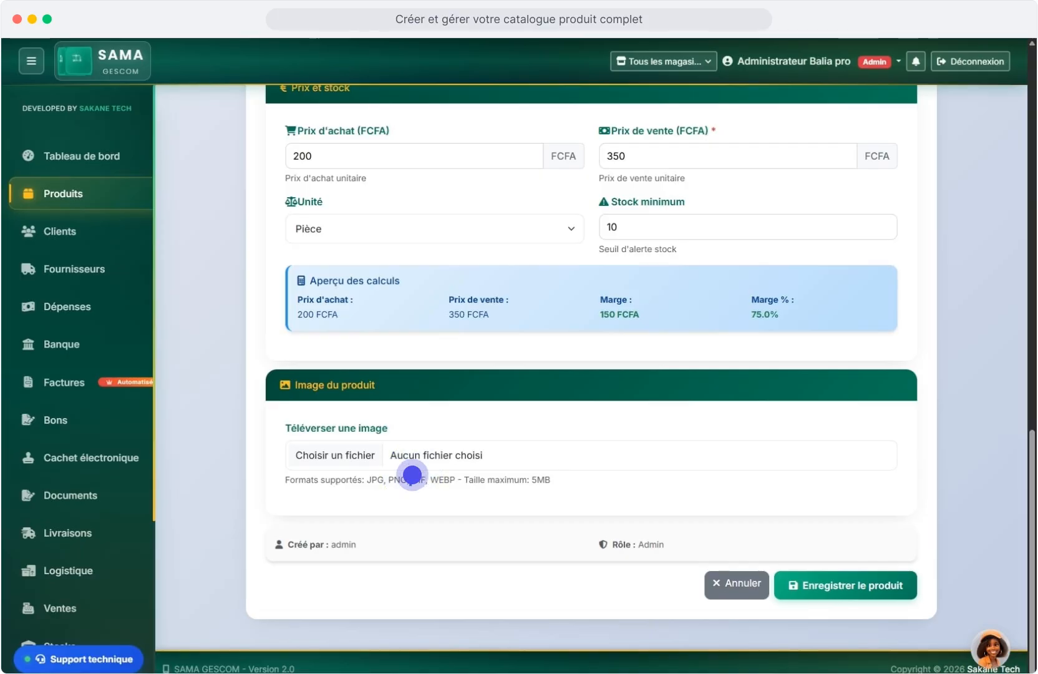
click(412, 474)
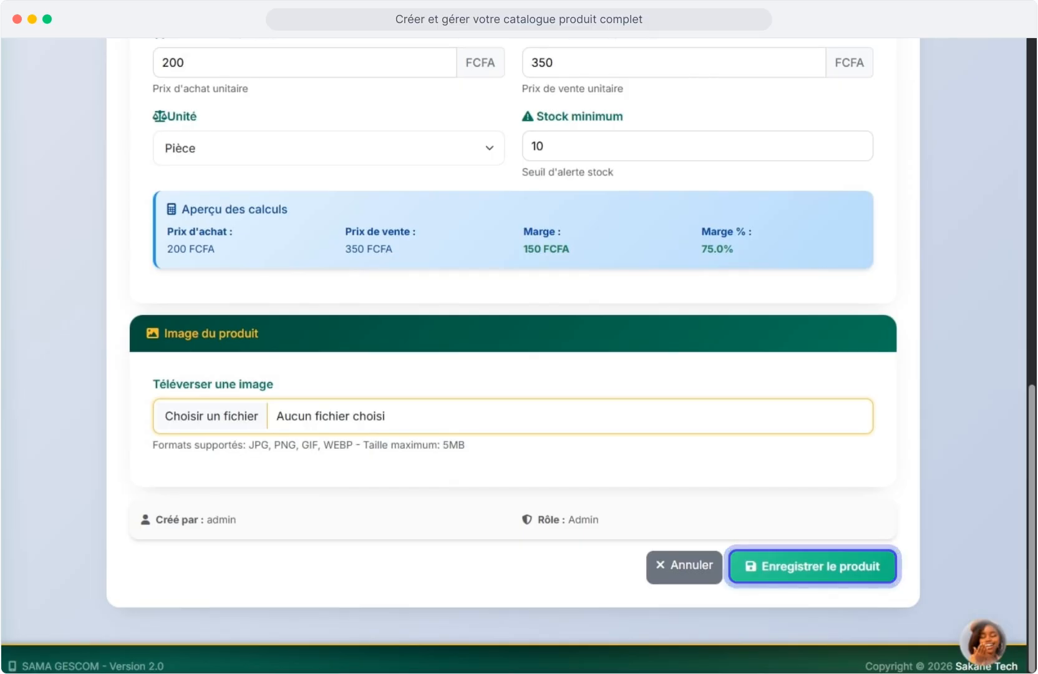
click(813, 566)
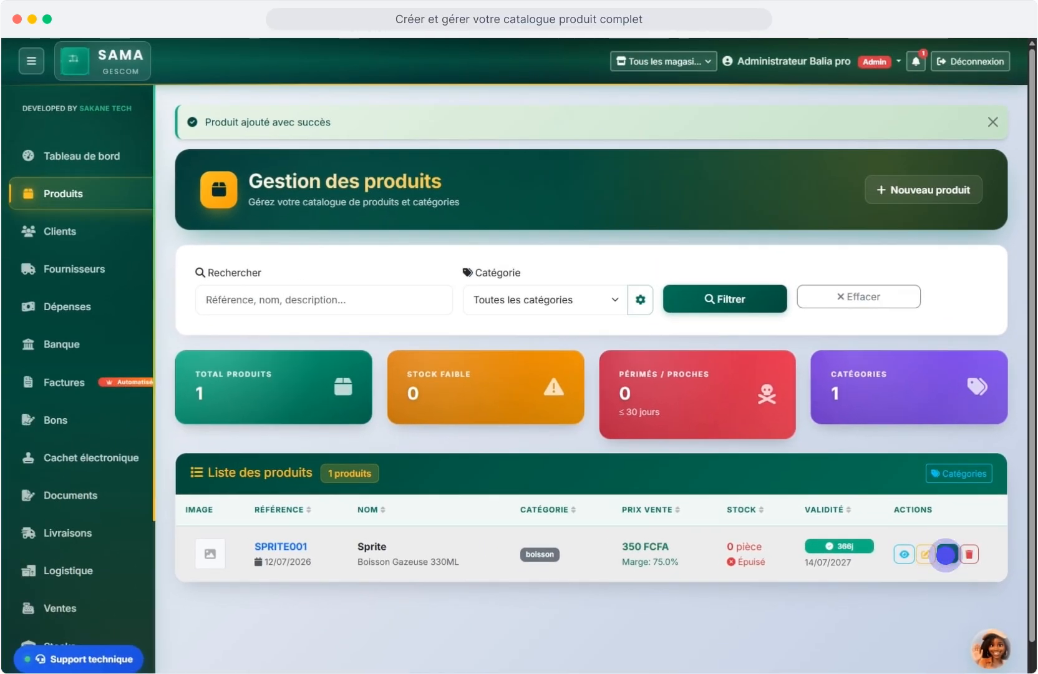
Record a 20-piece stock entry for Sprite with reason Stock initial.
click(947, 554)
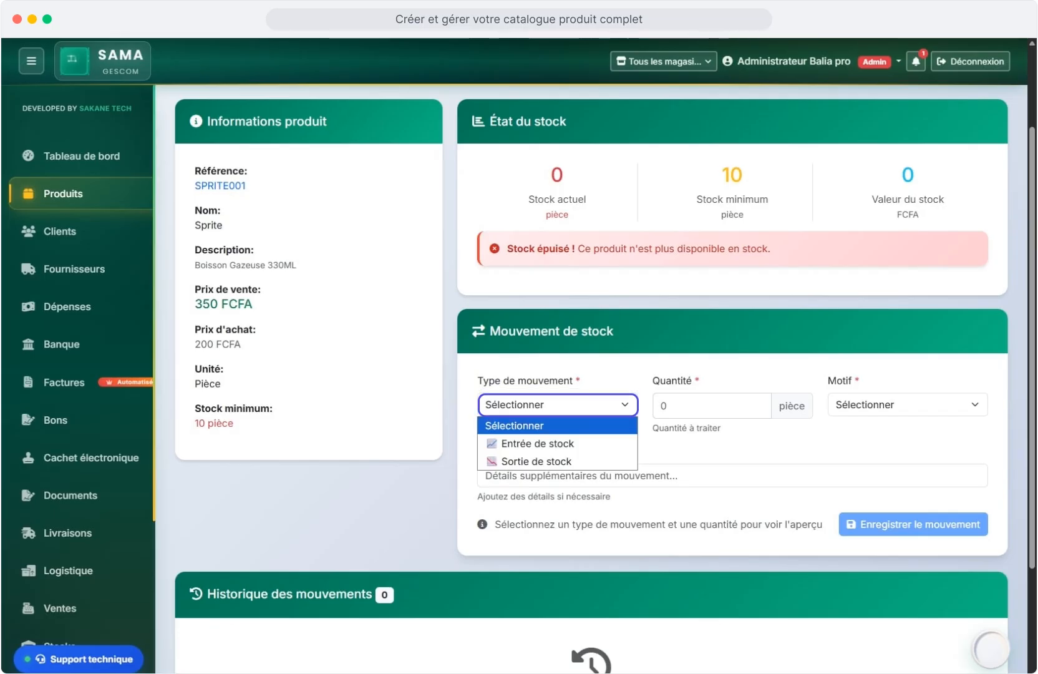
click(537, 443)
click(691, 405)
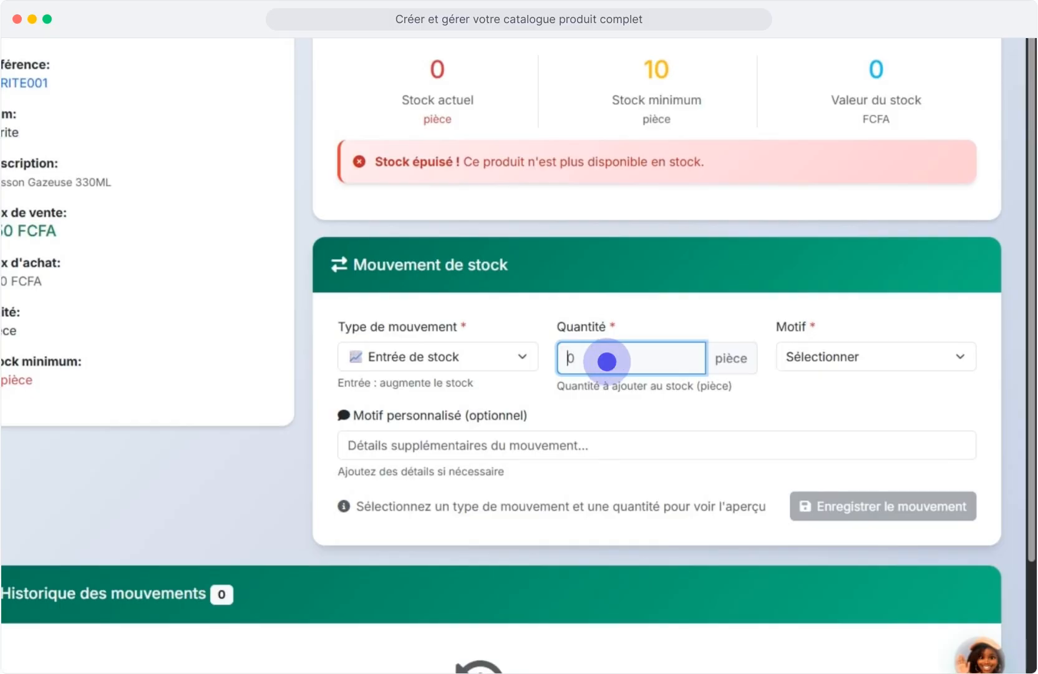
text(20)
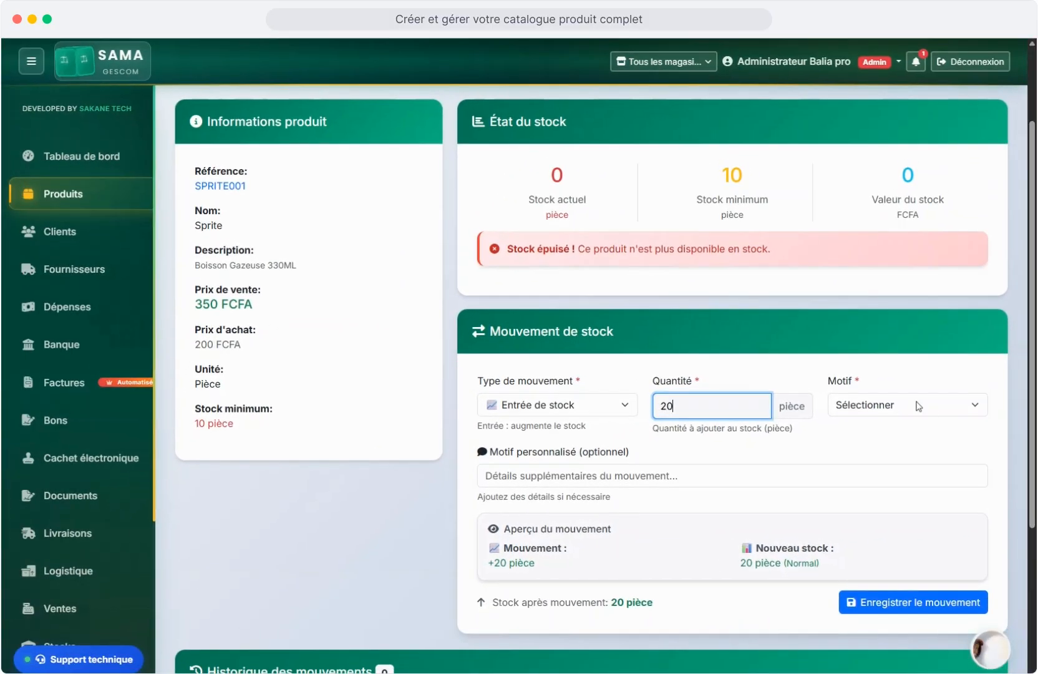
click(918, 406)
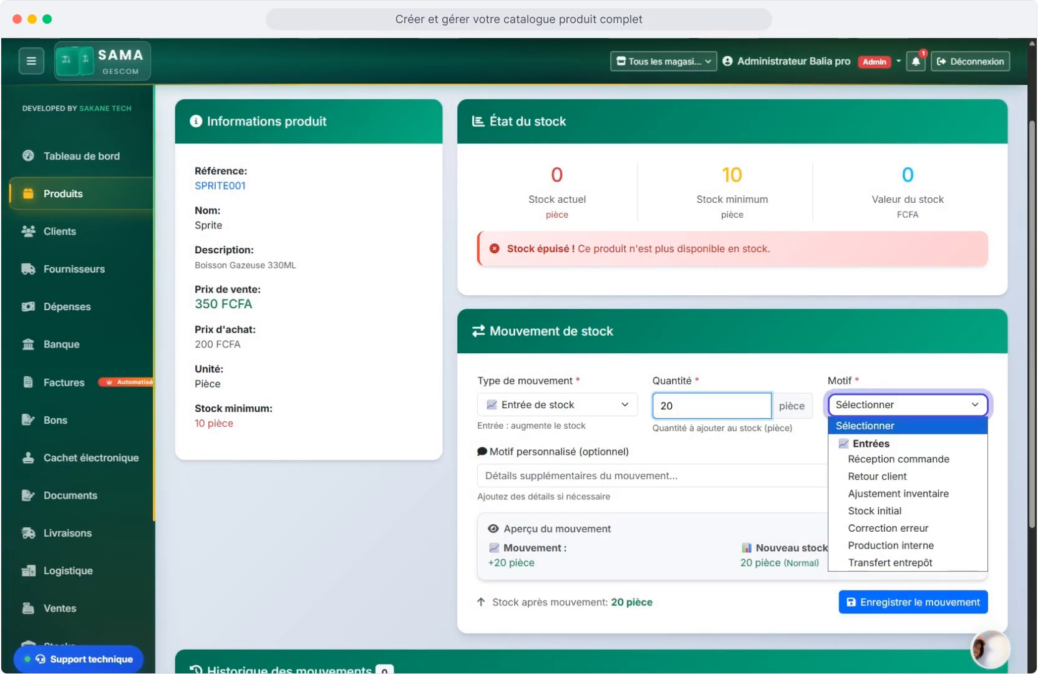
click(875, 511)
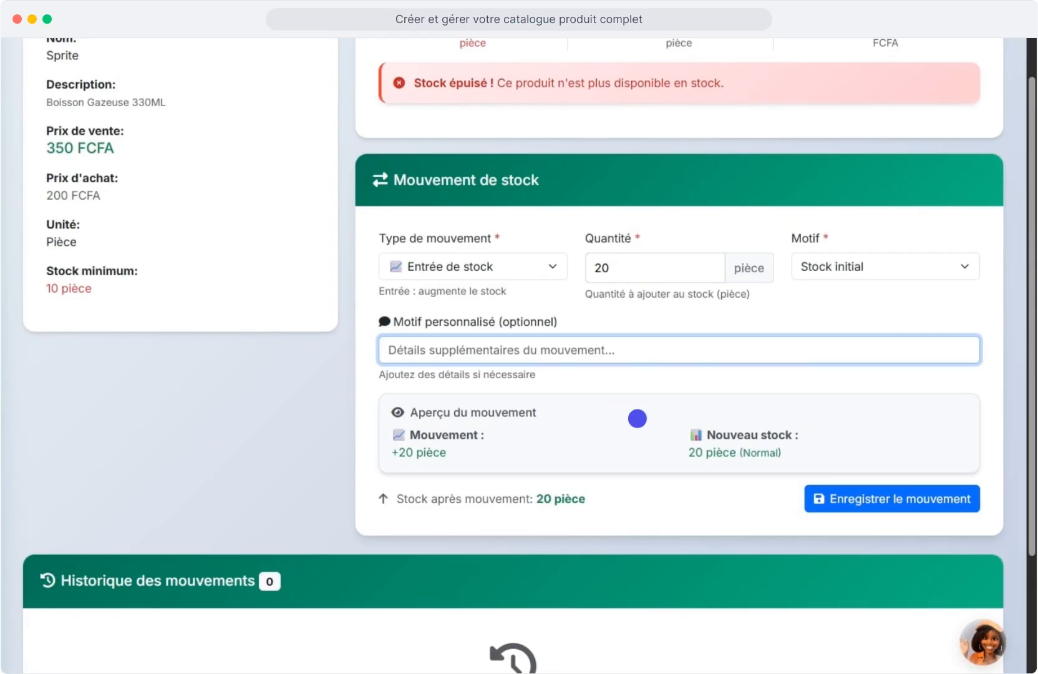
key(Tab)
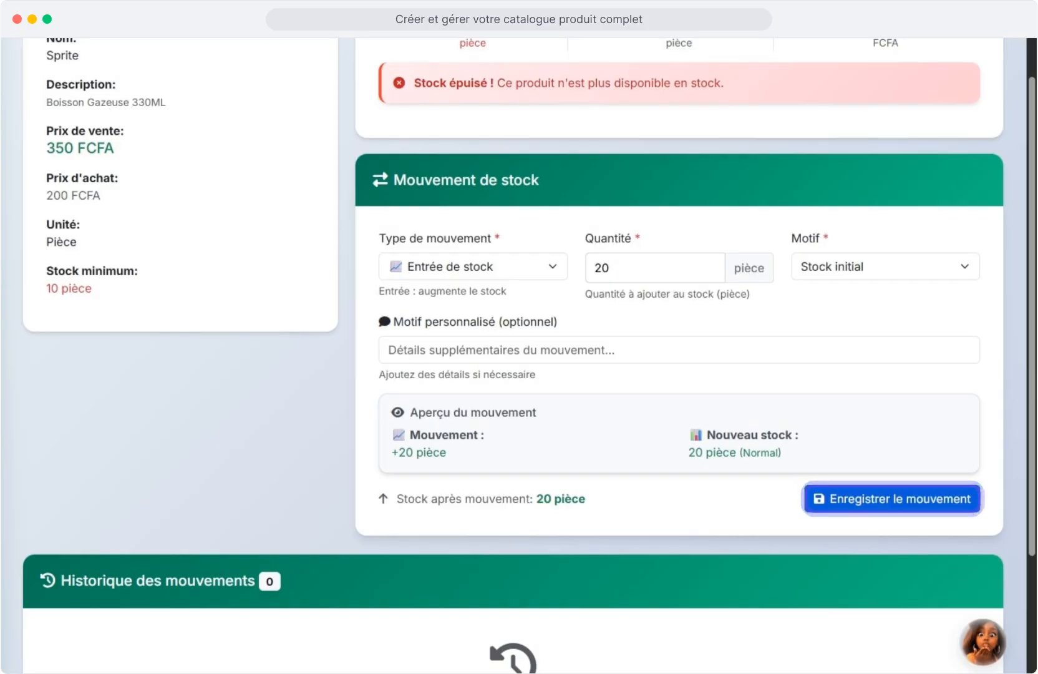
key(Return)
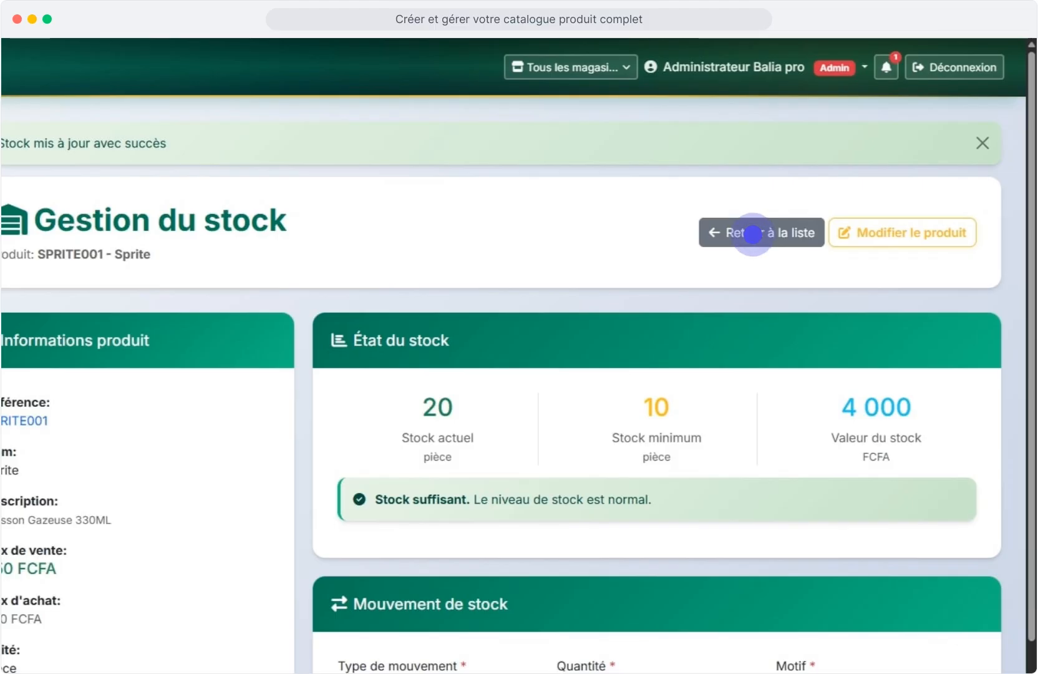
Return to the product list, view Sprite's details, then close the details window.
click(753, 235)
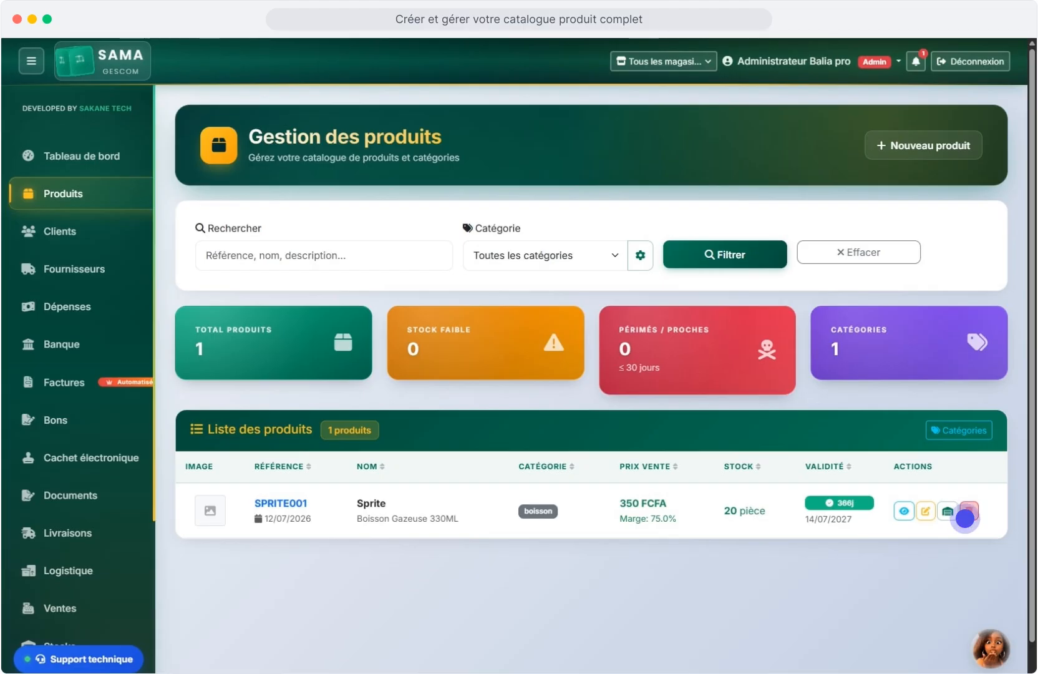
click(965, 517)
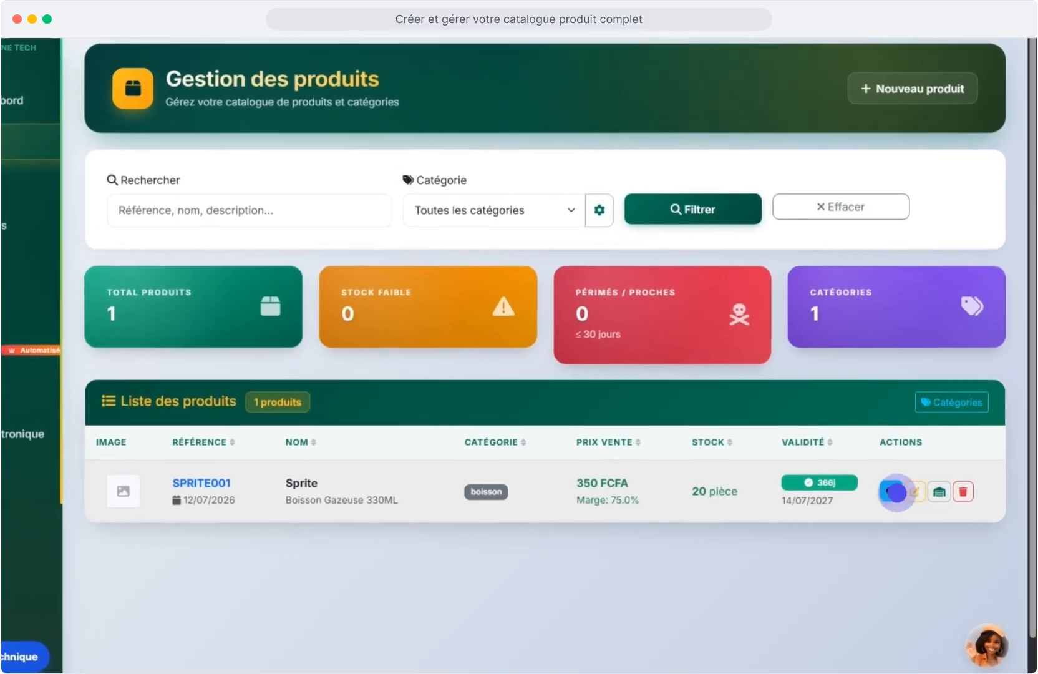
click(904, 511)
click(892, 491)
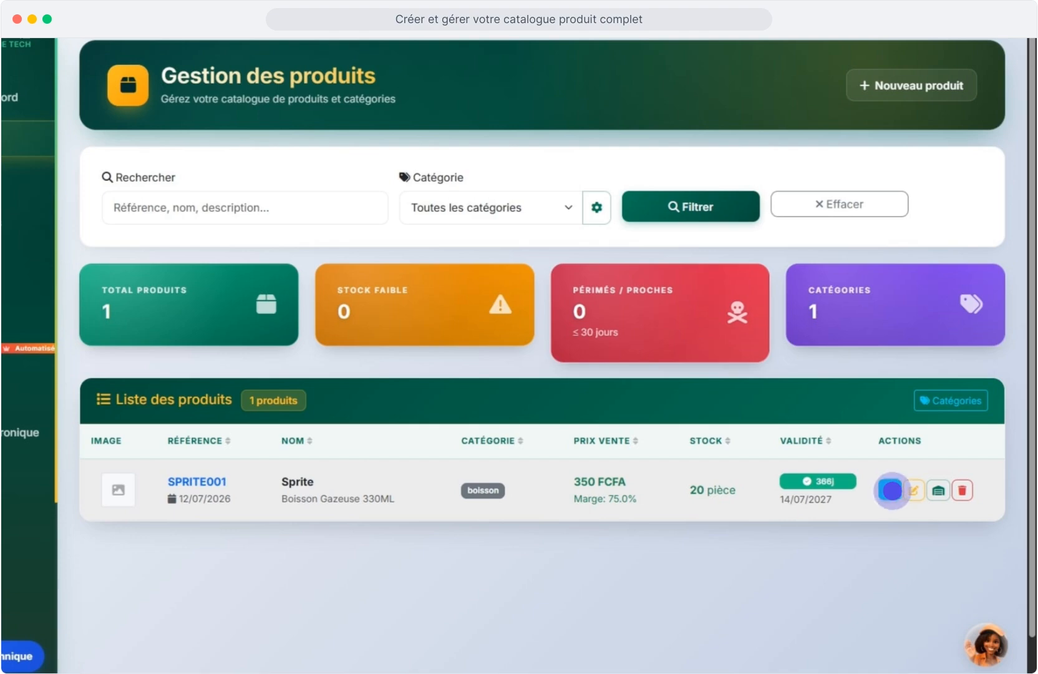
click(893, 491)
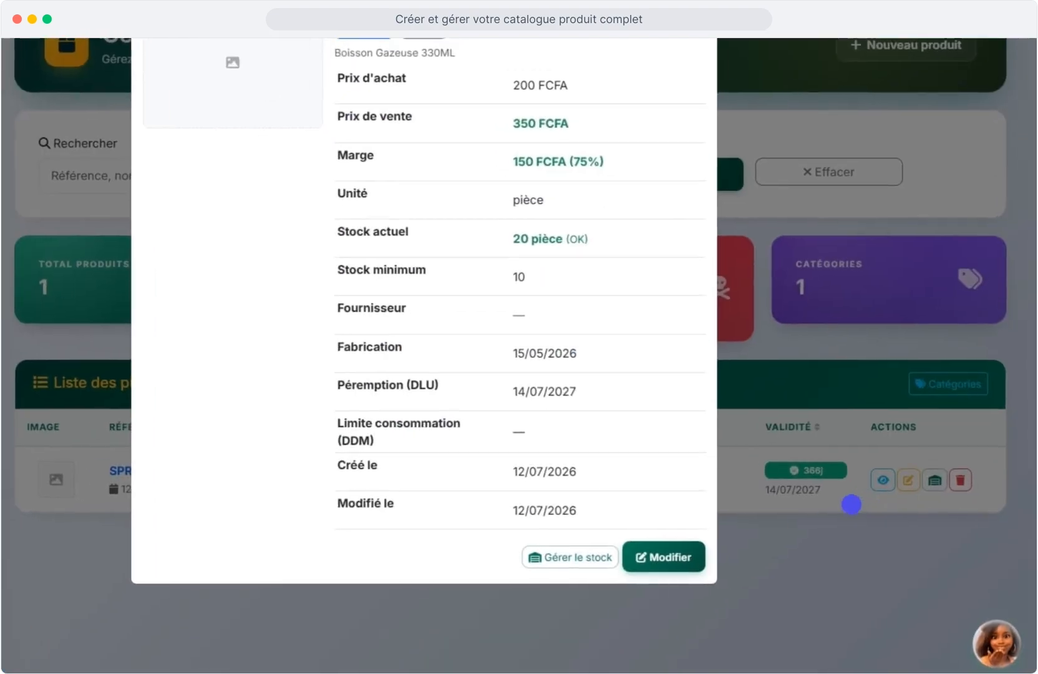
click(826, 524)
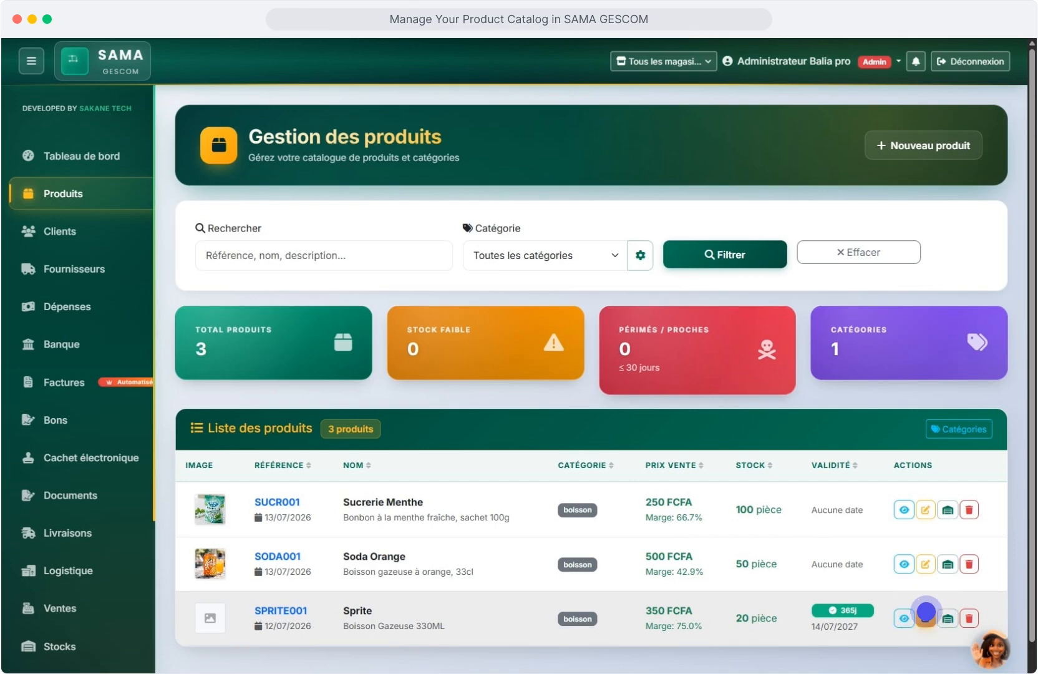
Save Sprite's edited product with its image, then open its details window.
click(926, 616)
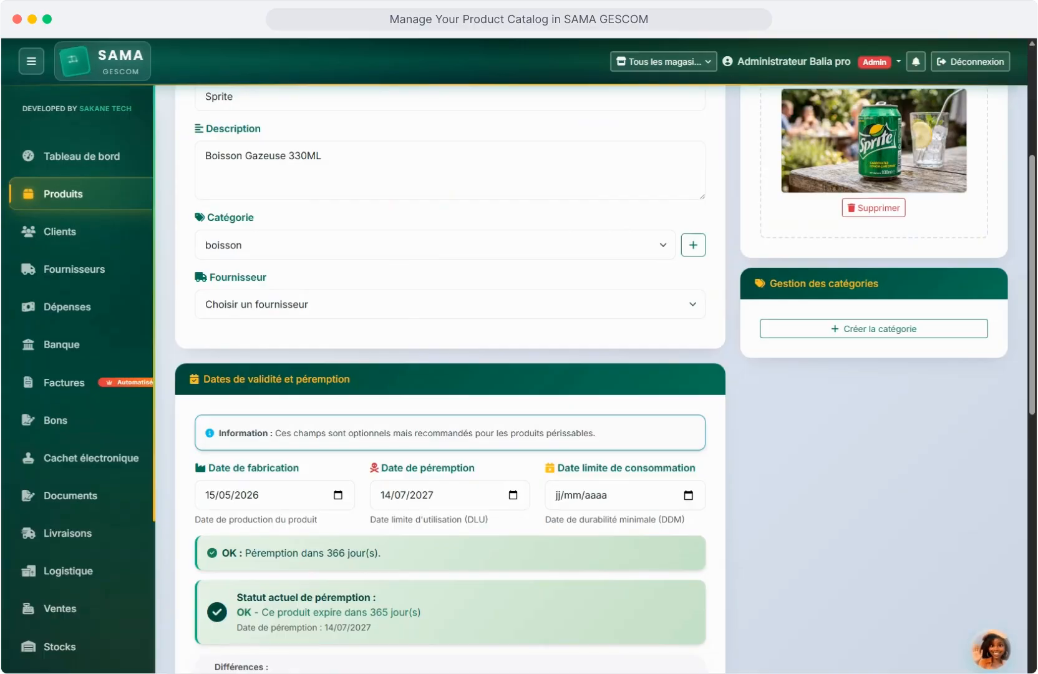
scroll(449, 375, down, 10)
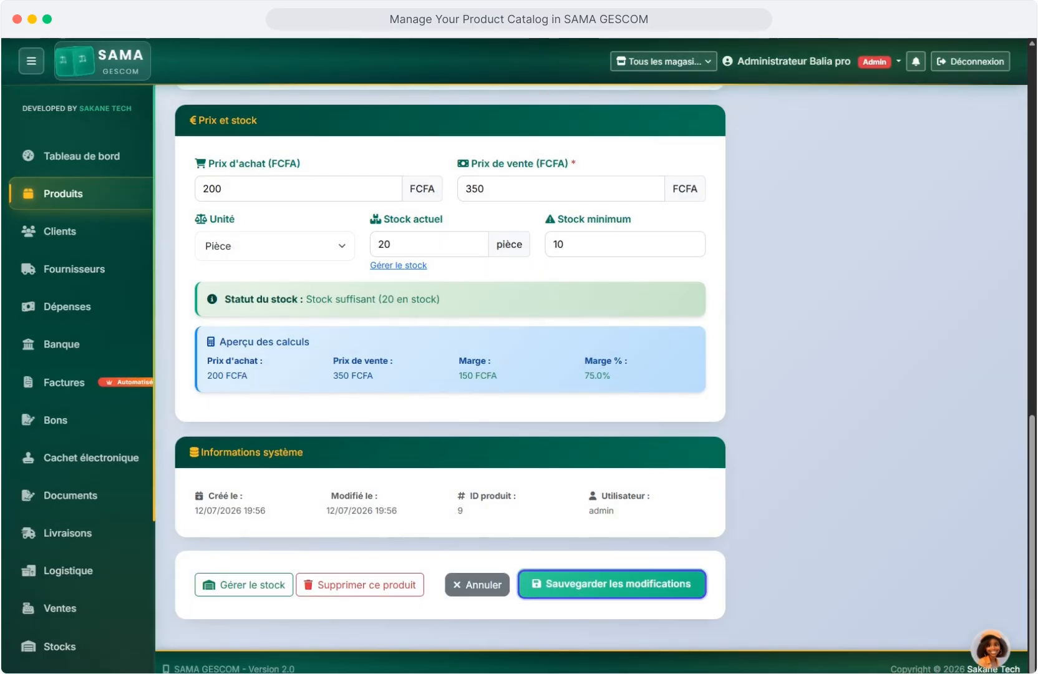
click(639, 587)
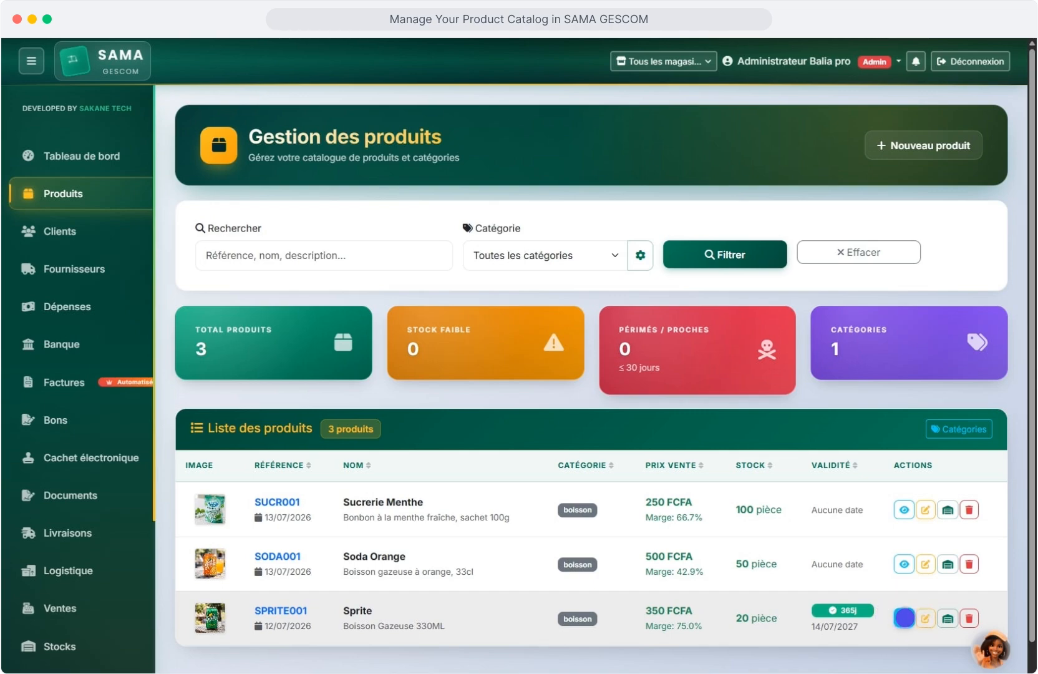
click(905, 617)
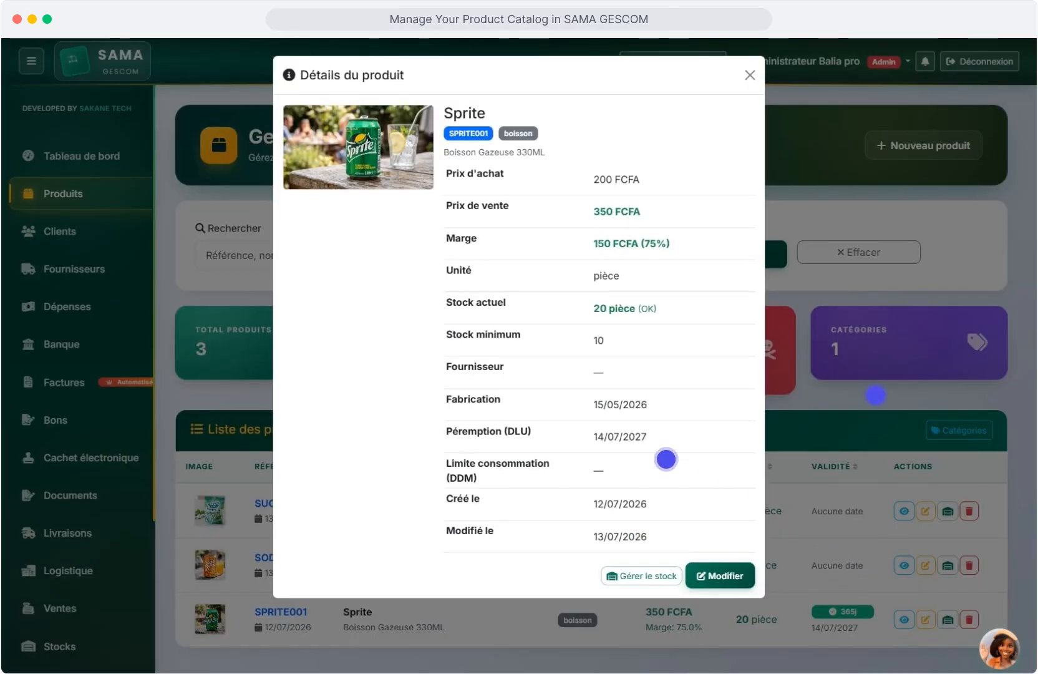